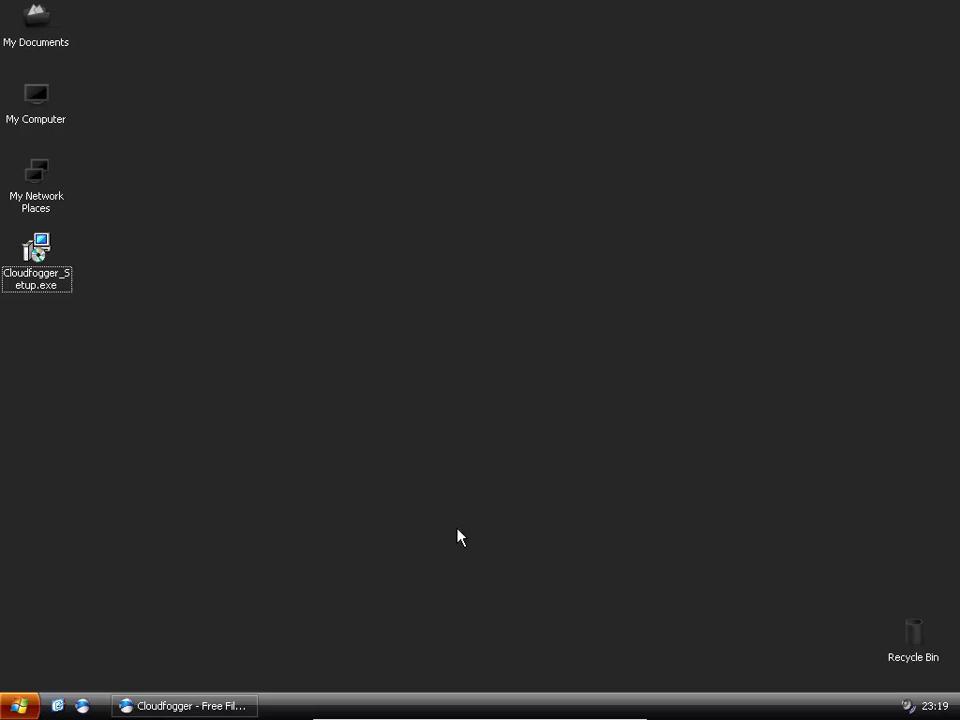
# Step: View the Cloudfogger website's home page and its address in the browser, and close the browser
pyautogui.click(229, 703)
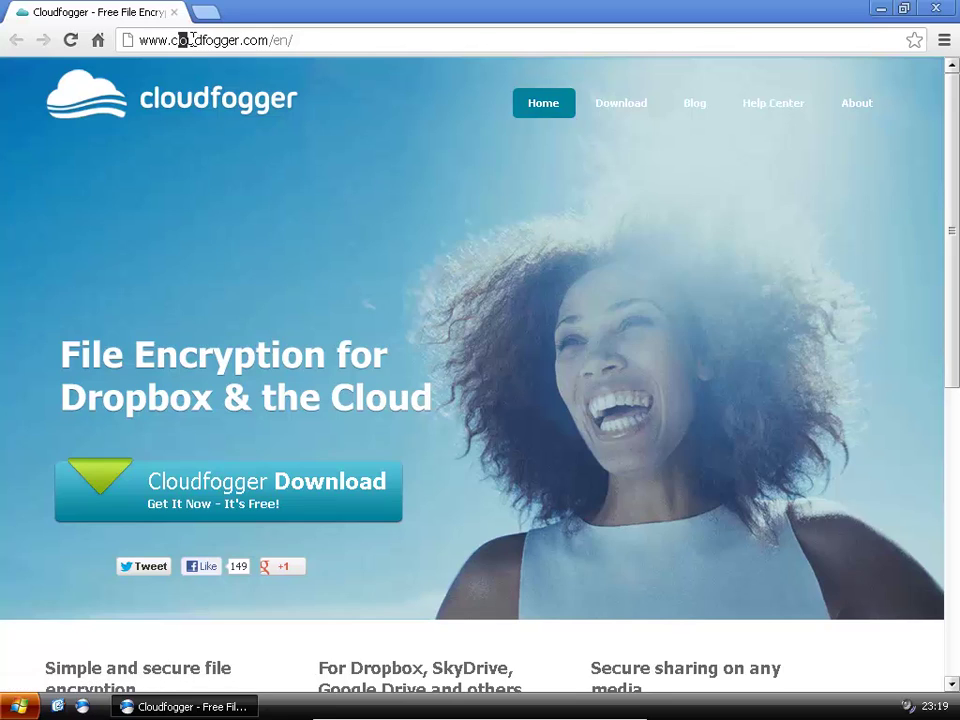
pyautogui.moveTo(179, 40); pyautogui.dragTo(298, 36)
pyautogui.click(343, 39)
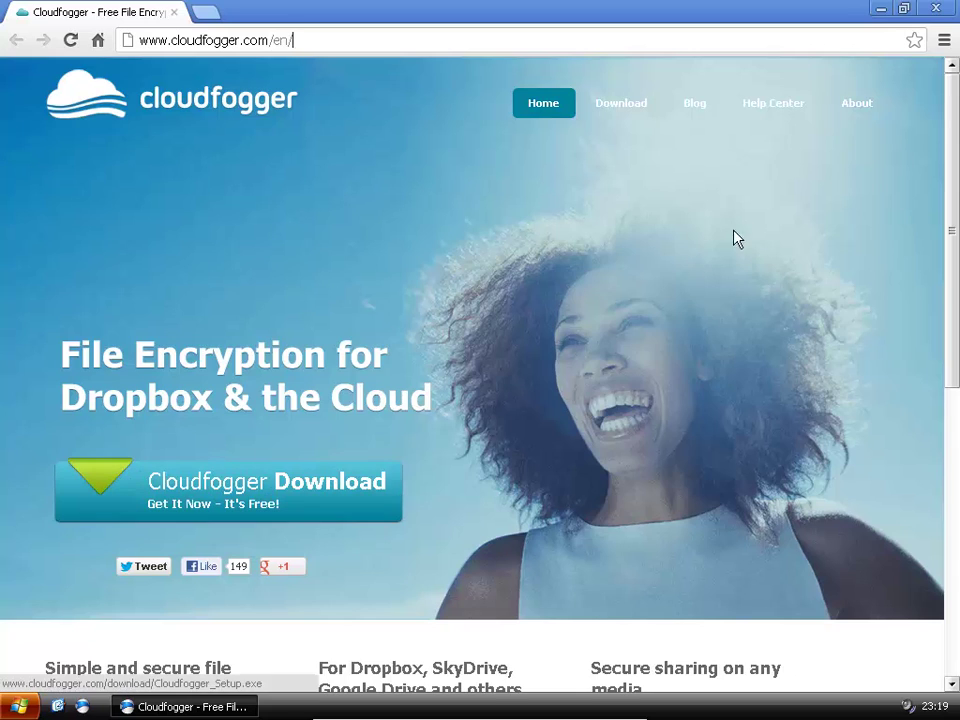
pyautogui.hotkey('alt', 'F4')
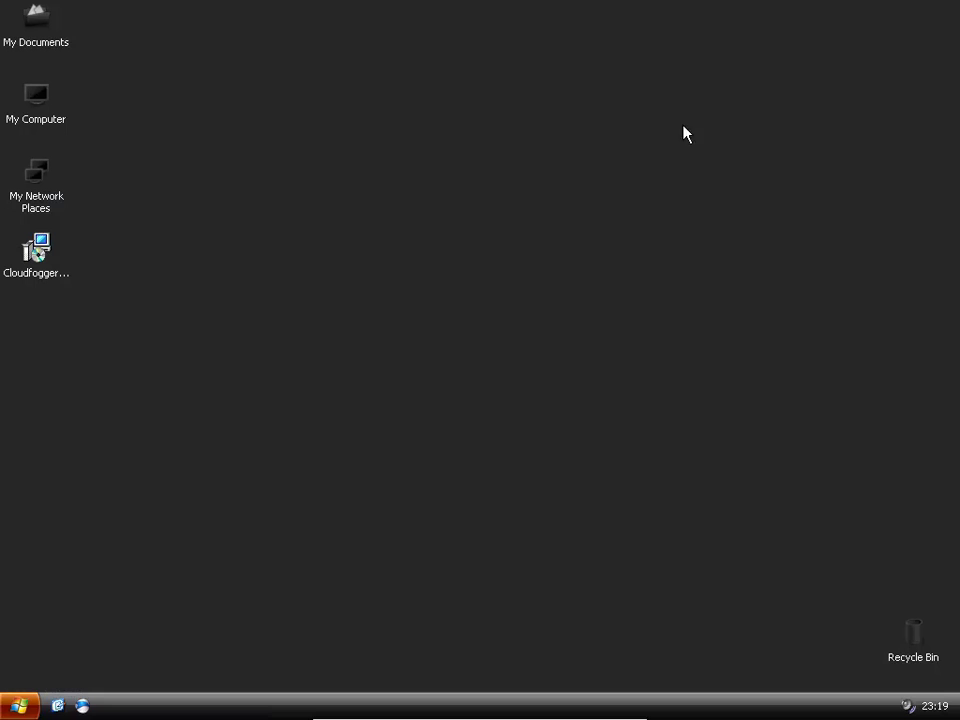
# Step: Launch the Cloudfogger installer, choose the Standard setup mode and accept the license agreement
pyautogui.doubleClick(45, 252)
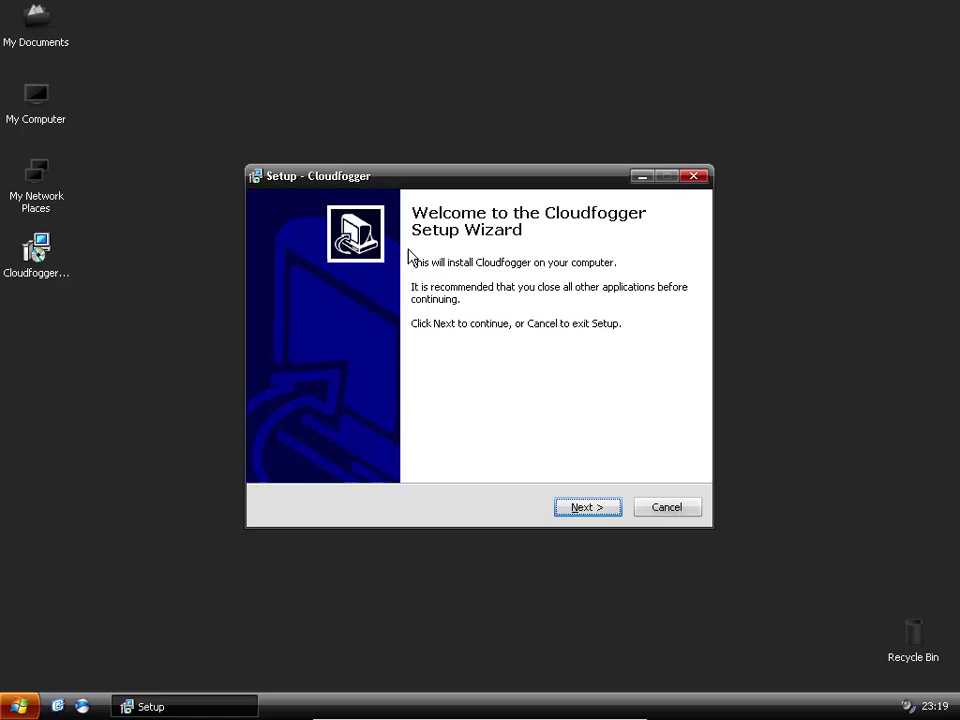
pyautogui.click(584, 512)
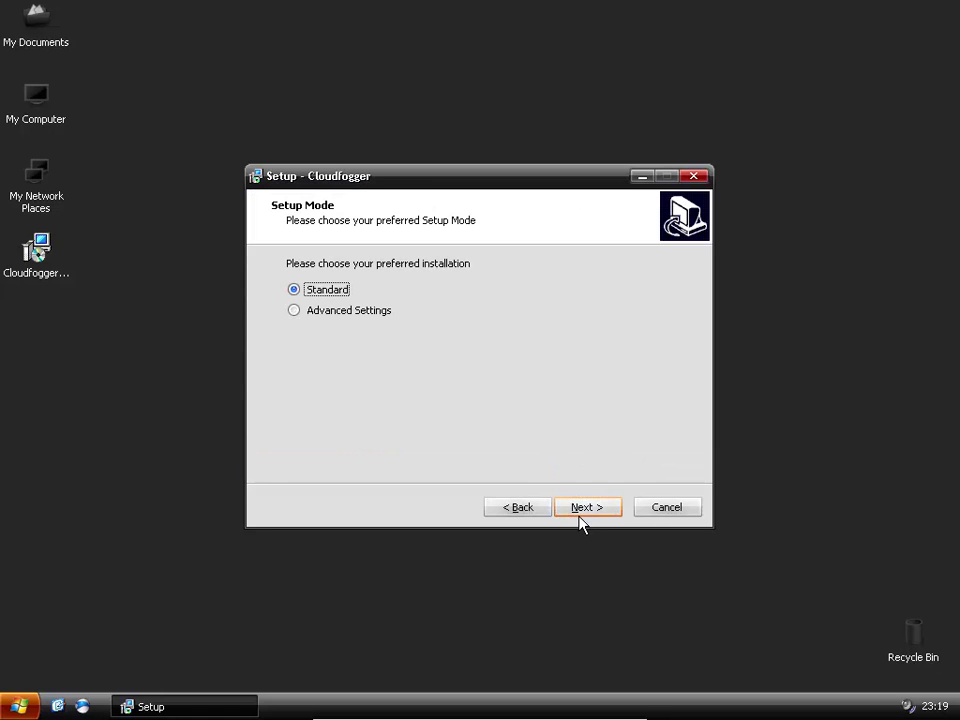
pyautogui.click(587, 511)
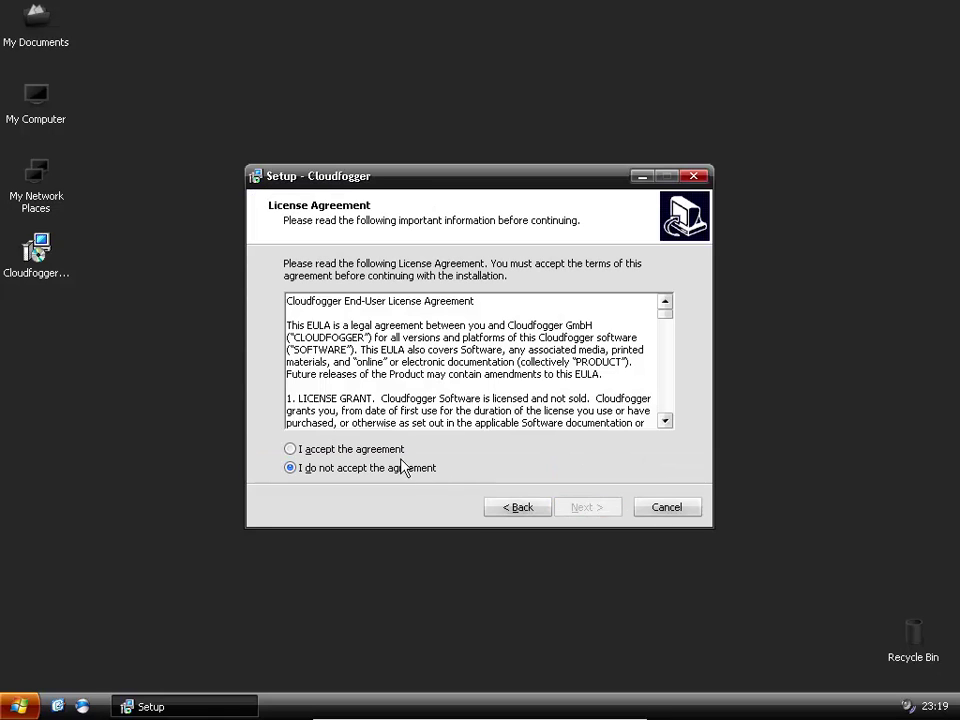
pyautogui.click(343, 451)
pyautogui.moveTo(665, 313); pyautogui.dragTo(664, 418)
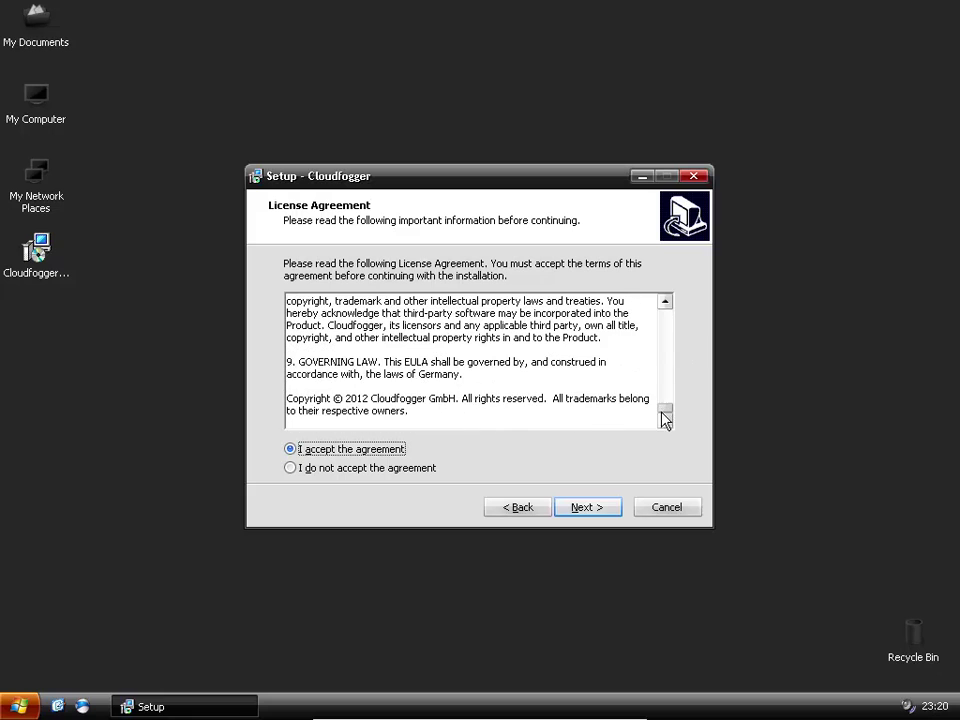
# Step: Install Cloudfogger with the default destination and Start Menu folder, and finish the installer
pyautogui.click(594, 511)
pyautogui.click(592, 508)
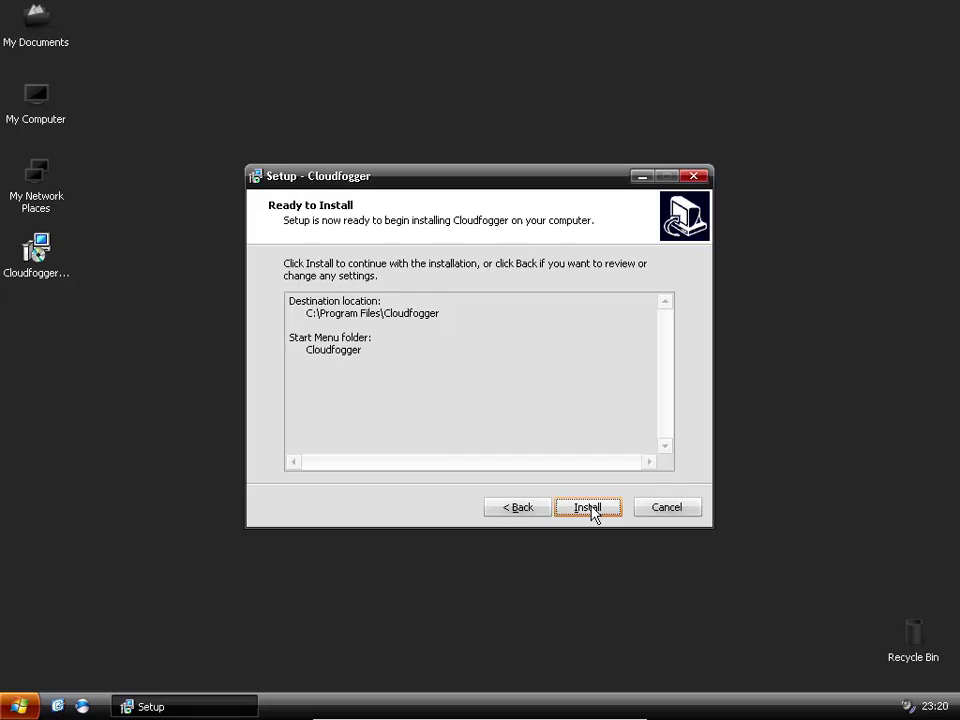
pyautogui.click(592, 508)
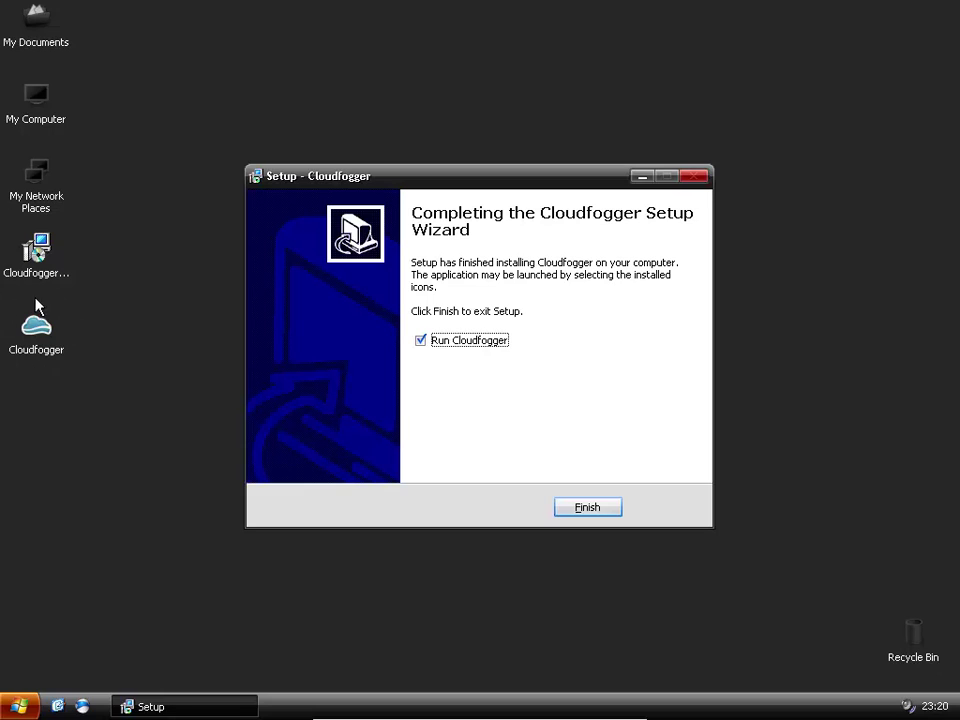
pyautogui.click(421, 341)
pyautogui.click(590, 508)
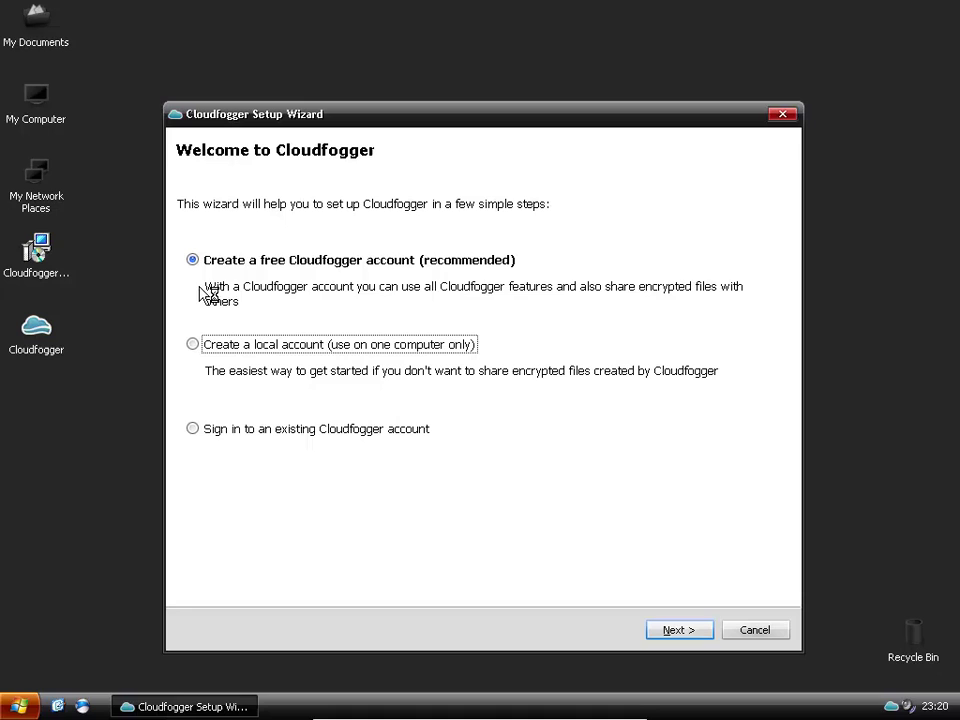
# Step: Choose to create a local account for use on one computer only in the Cloudfogger Setup Wizard
pyautogui.moveTo(208, 274)
pyautogui.click(193, 345)
pyautogui.click(210, 440)
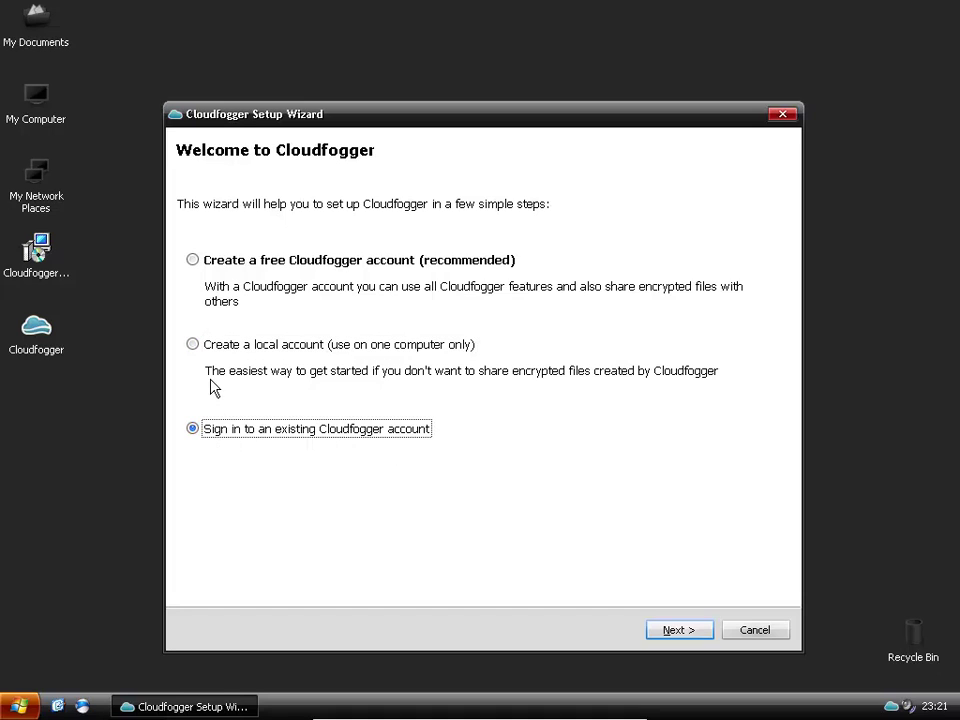
pyautogui.click(196, 347)
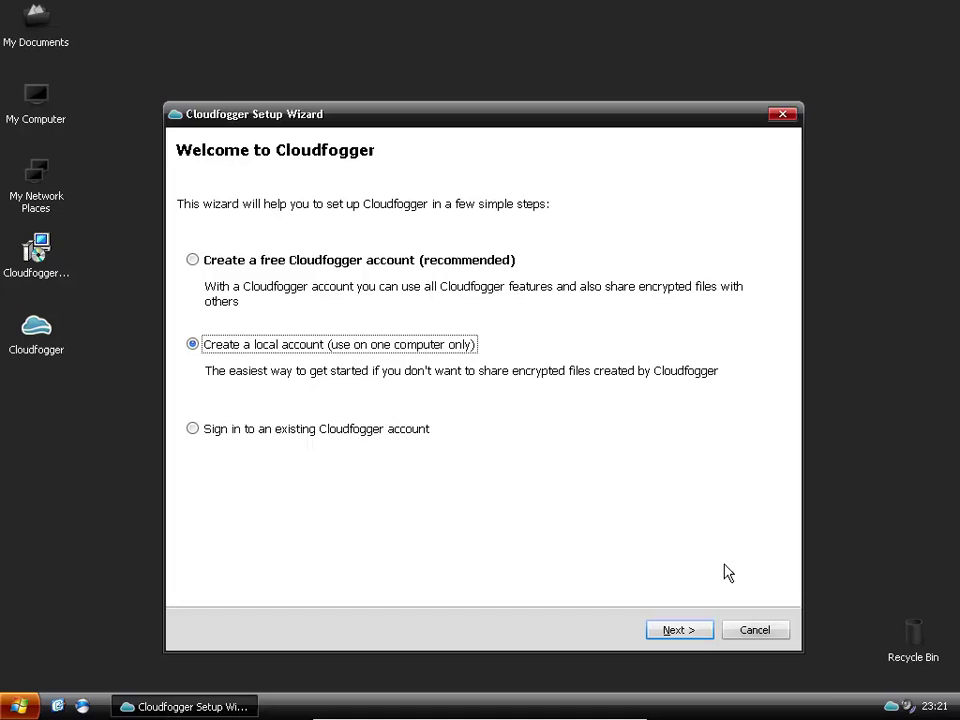
pyautogui.click(695, 637)
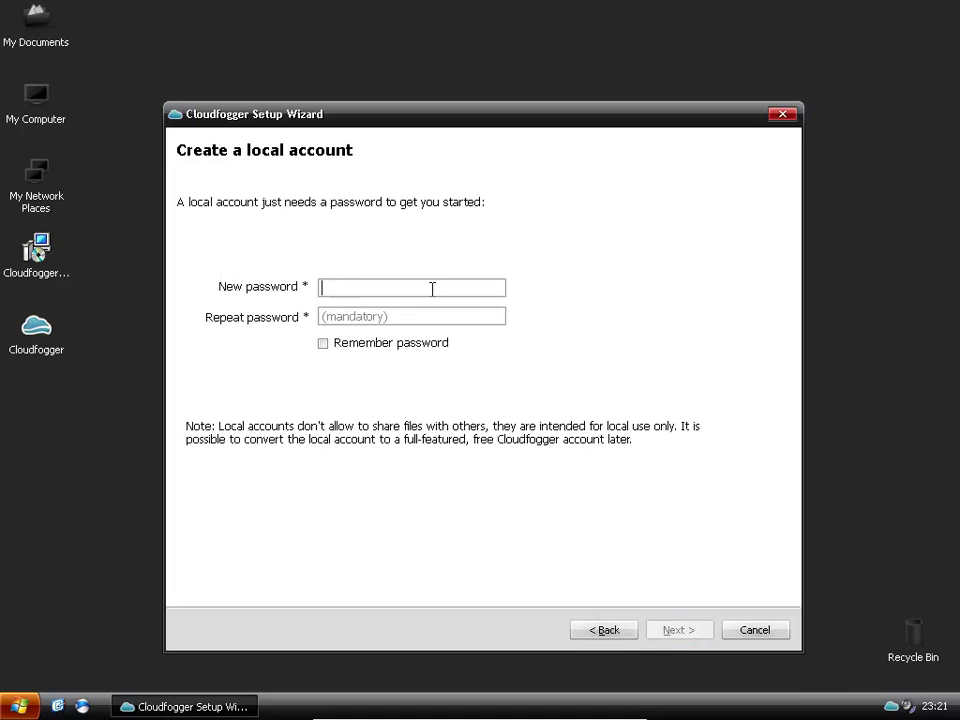
# Step: Enter and repeat the new password for the local account and finish the setup wizard
pyautogui.write('******')
pyautogui.click(411, 311)
pyautogui.write('******')
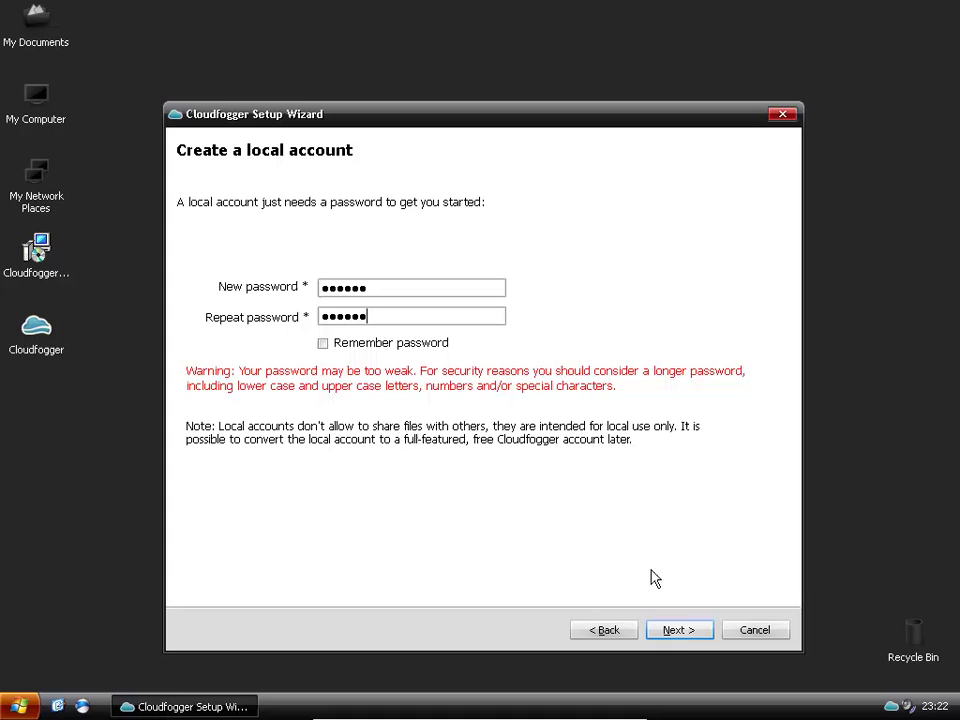
pyautogui.click(679, 631)
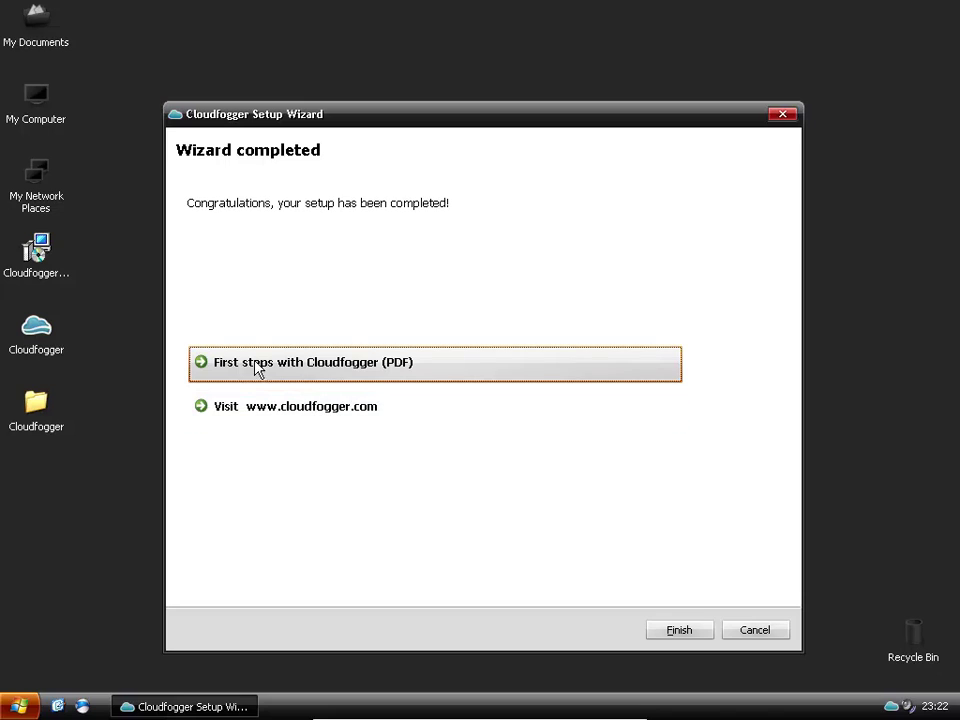
pyautogui.click(390, 365)
pyautogui.click(678, 630)
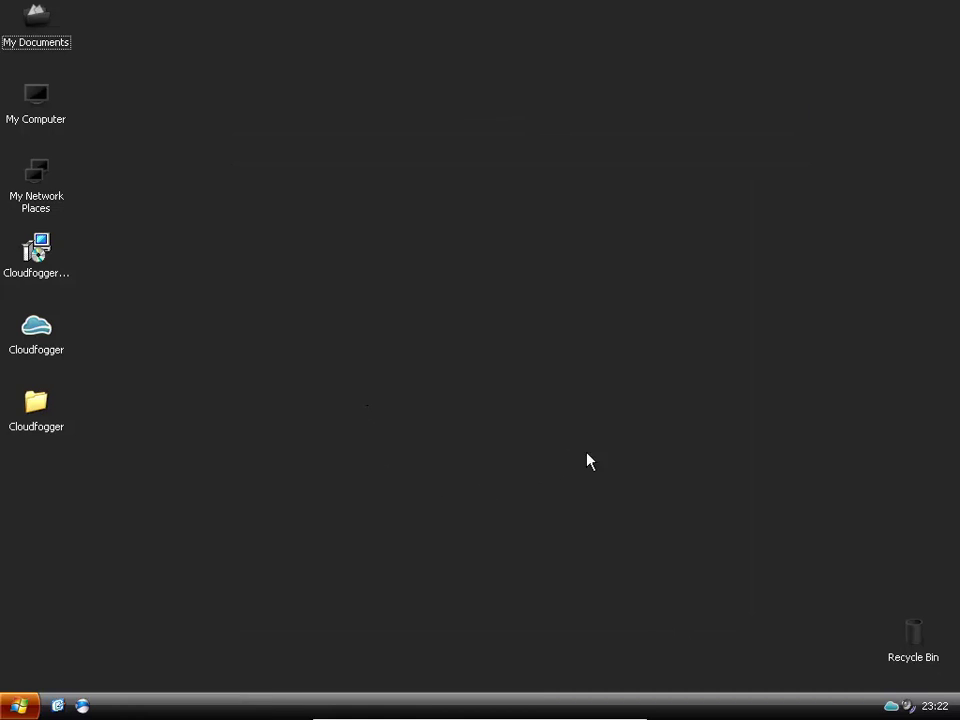
# Step: Examine Cloudfogger's Account and General preferences, trying the start-after-login option without saving, and check its notification-area commands
pyautogui.rightClick(892, 707)
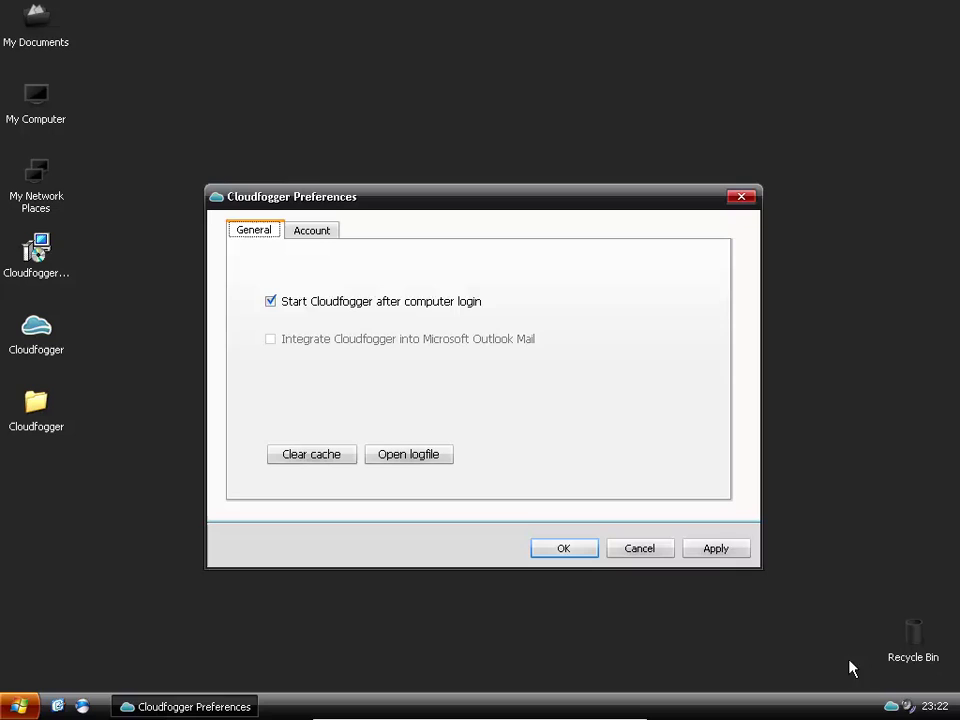
pyautogui.click(291, 233)
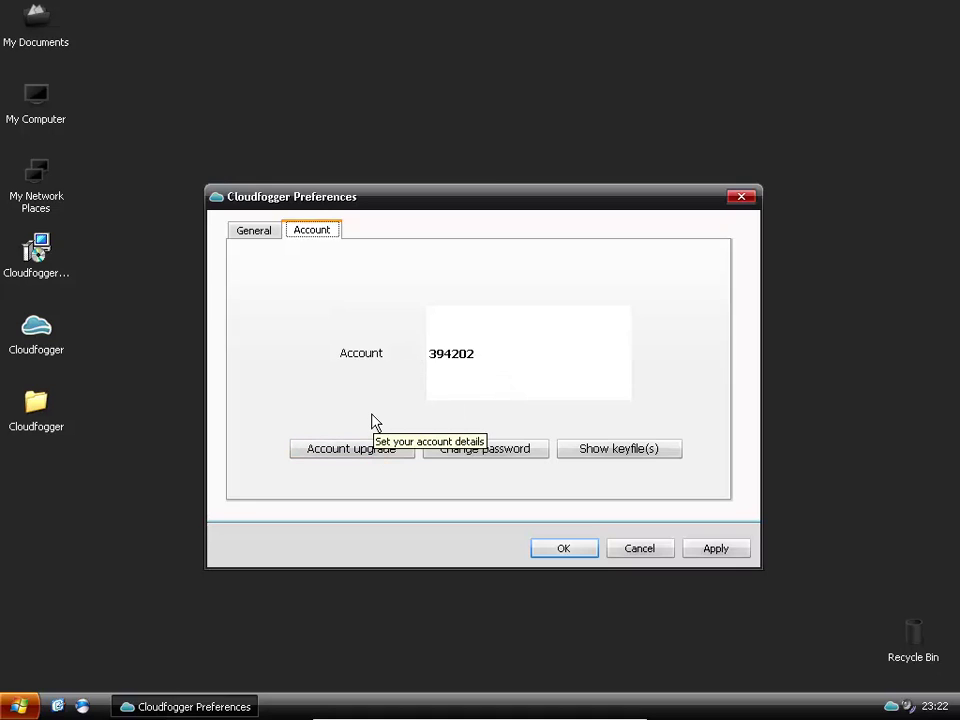
pyautogui.click(254, 238)
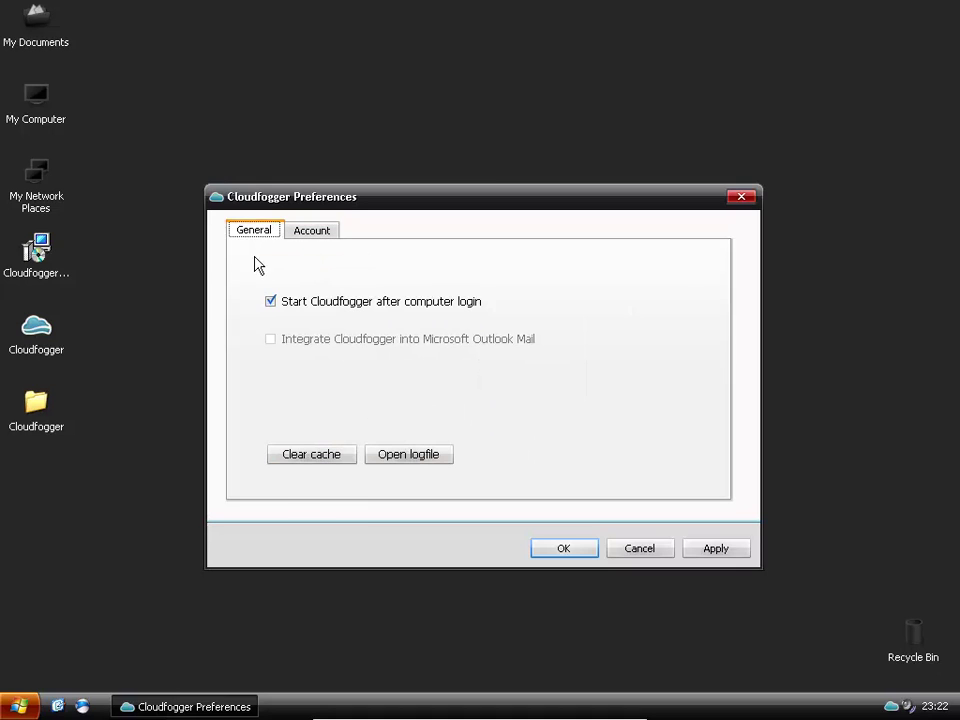
pyautogui.click(271, 302)
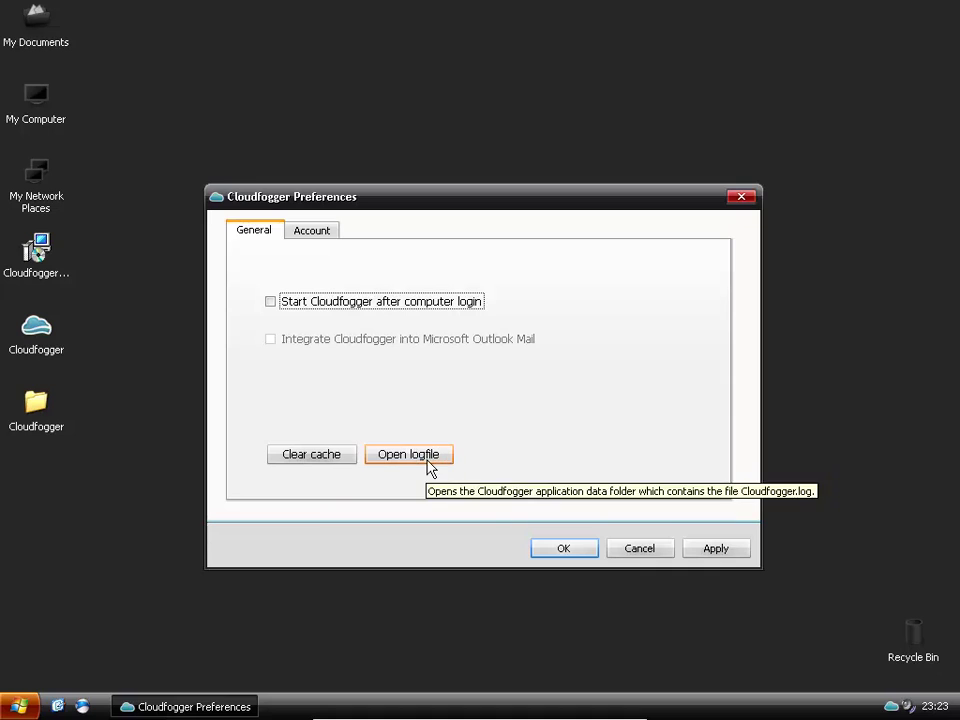
pyautogui.click(670, 549)
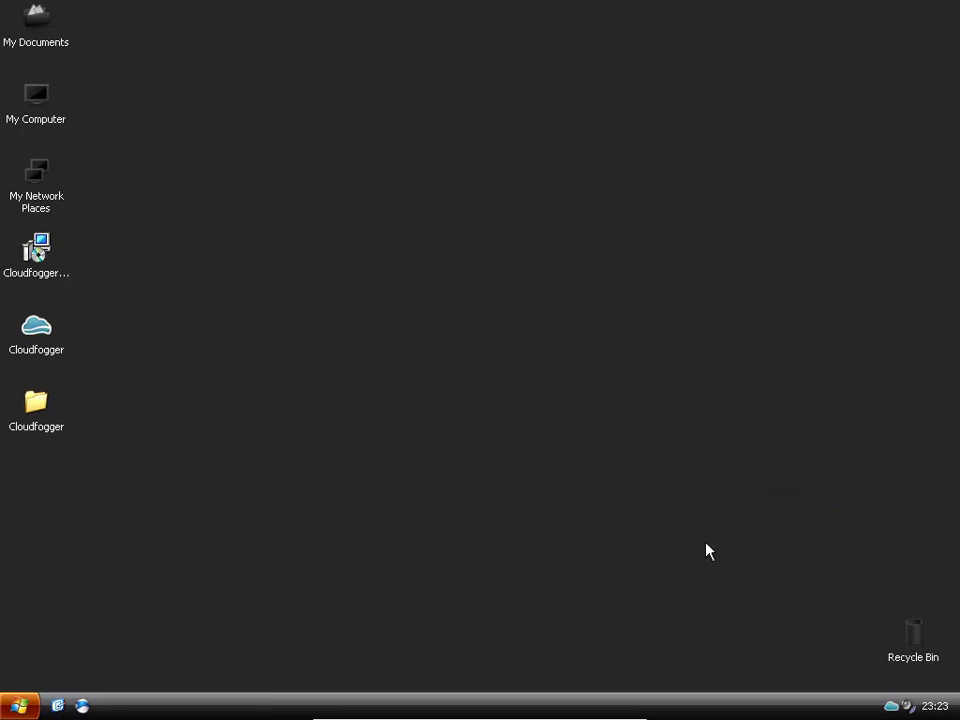
pyautogui.rightClick(890, 706)
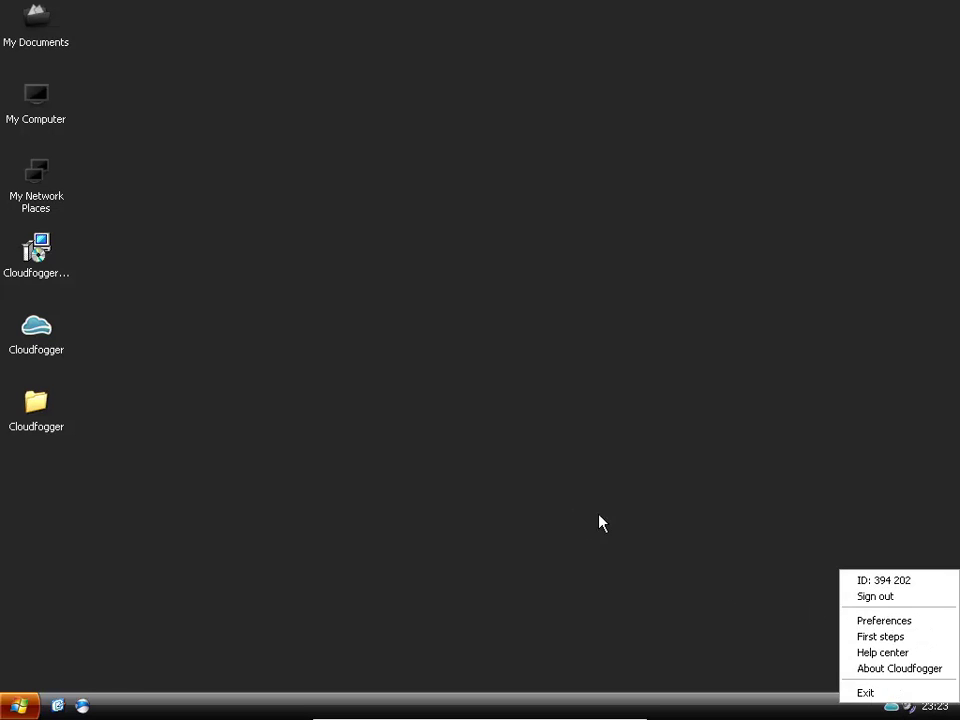
pyautogui.click(395, 393)
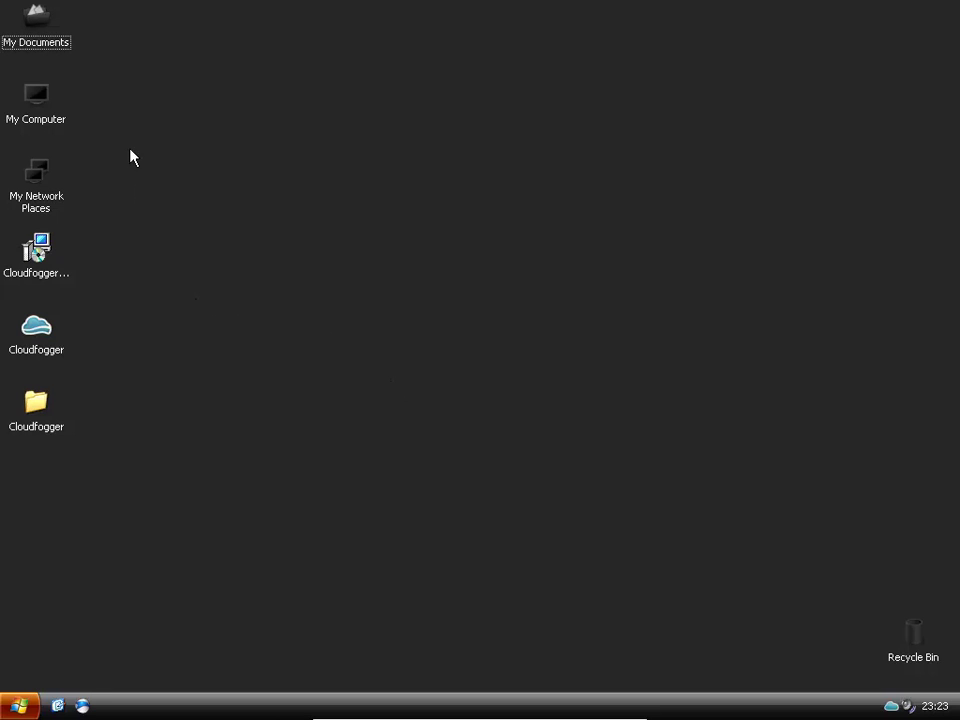
# Step: Create a folder on the desktop with the default name New Folder
pyautogui.rightClick(280, 313)
pyautogui.moveTo(418, 443)
pyautogui.click(465, 442)
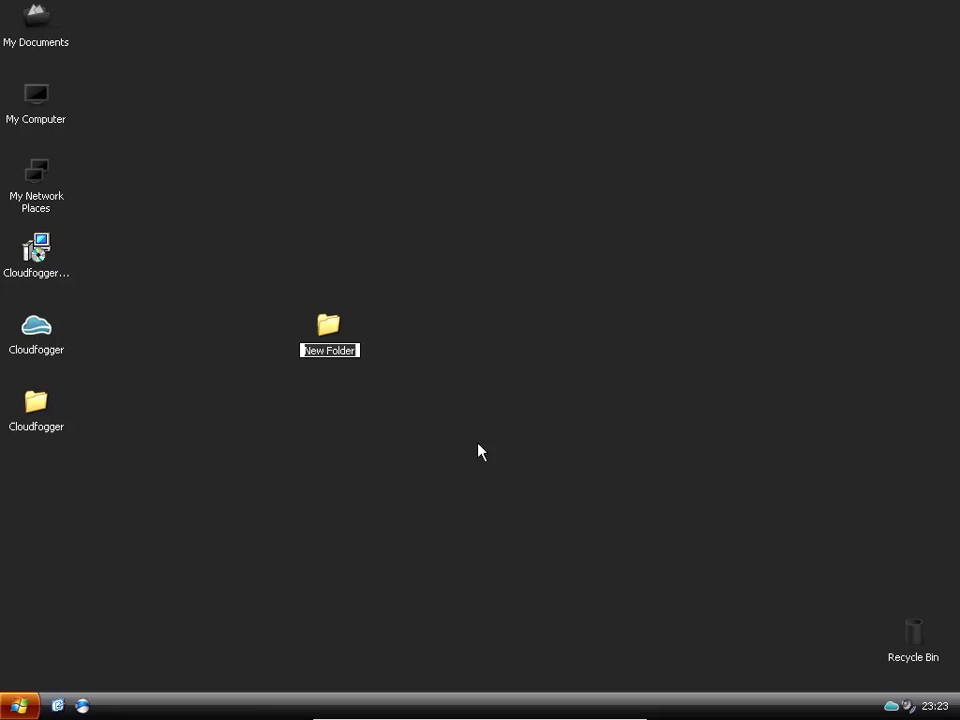
pyautogui.press('Return')
# Step: Create two bitmap images and one text document with default names inside New Folder, and close its window
pyautogui.doubleClick(333, 335)
pyautogui.rightClick(300, 283)
pyautogui.moveTo(411, 469)
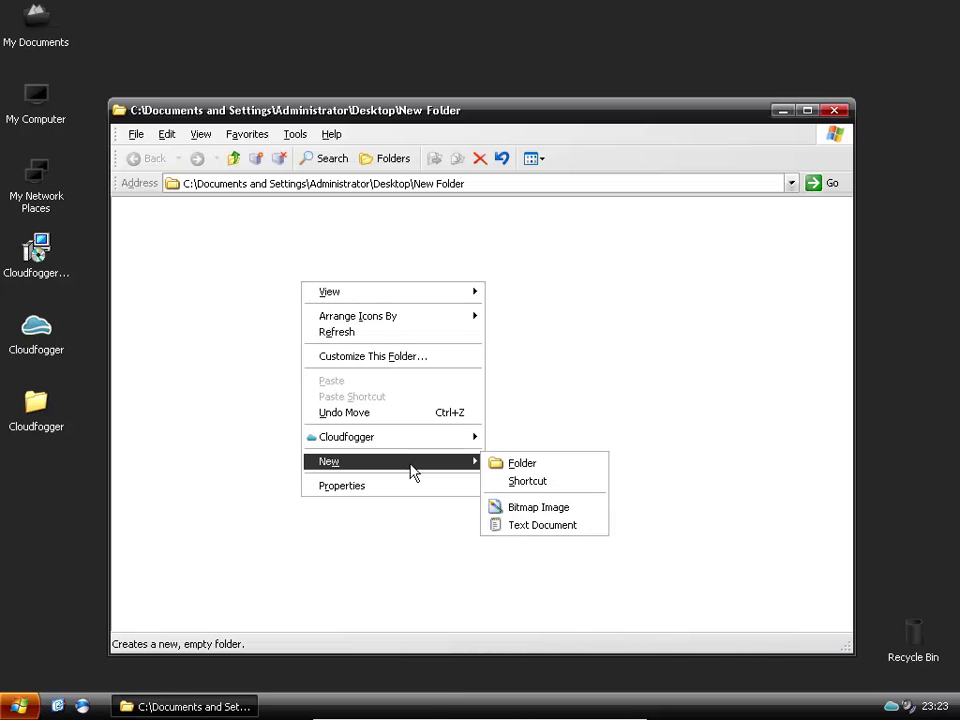
pyautogui.click(491, 507)
pyautogui.rightClick(369, 353)
pyautogui.moveTo(520, 531)
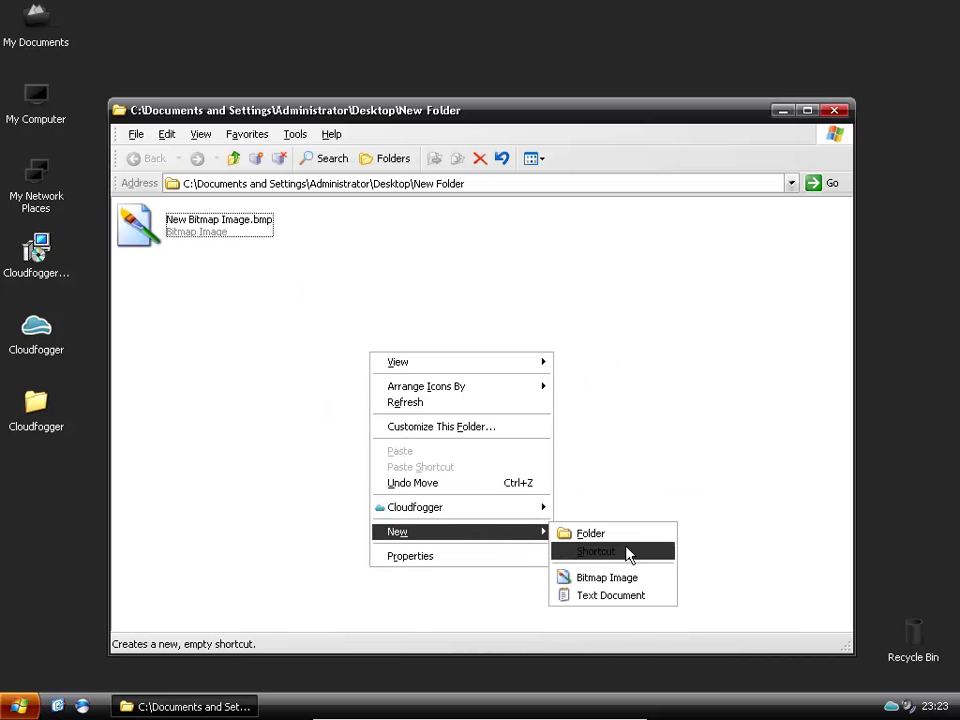
pyautogui.click(610, 577)
pyautogui.rightClick(432, 396)
pyautogui.moveTo(606, 574)
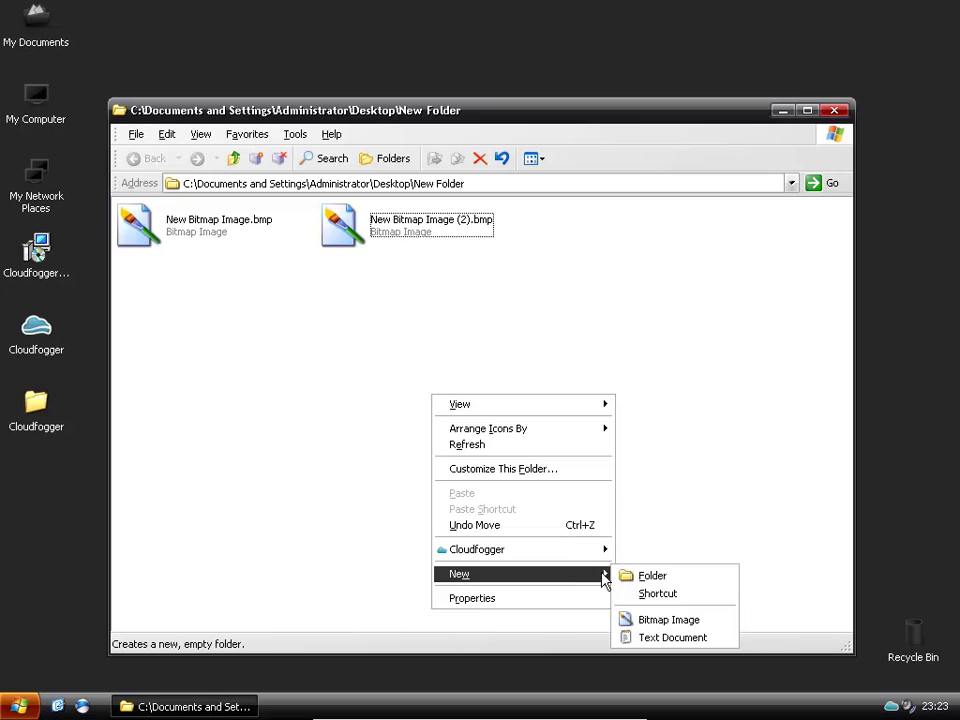
pyautogui.click(663, 636)
pyautogui.click(834, 111)
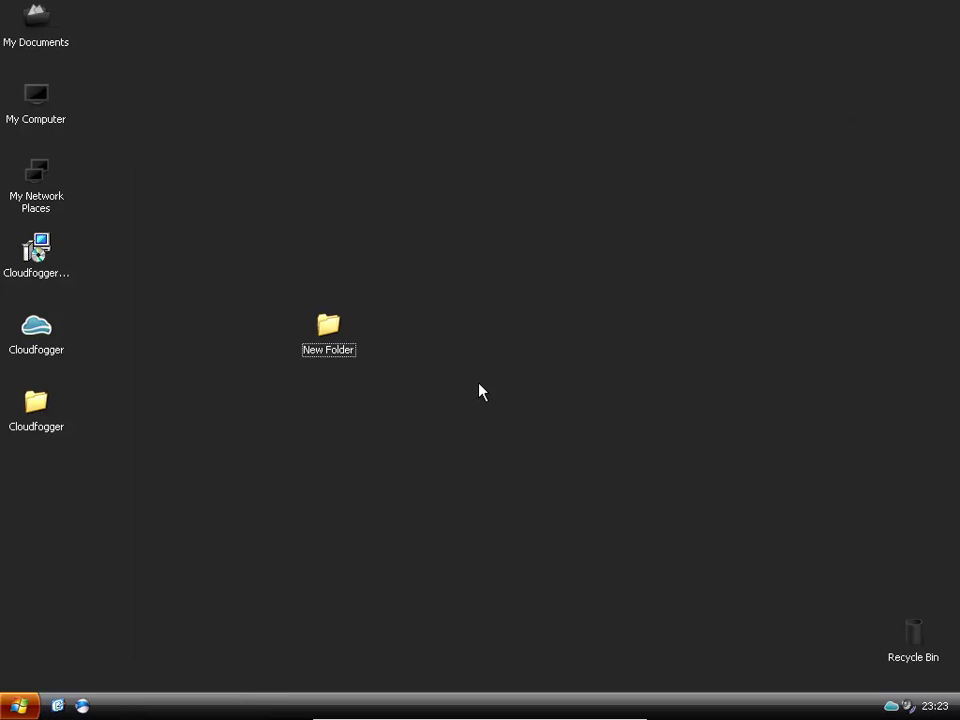
# Step: Encrypt New Folder and all its files with Cloudfogger's Fogg folder (auto-encrypt) option
pyautogui.rightClick(329, 334)
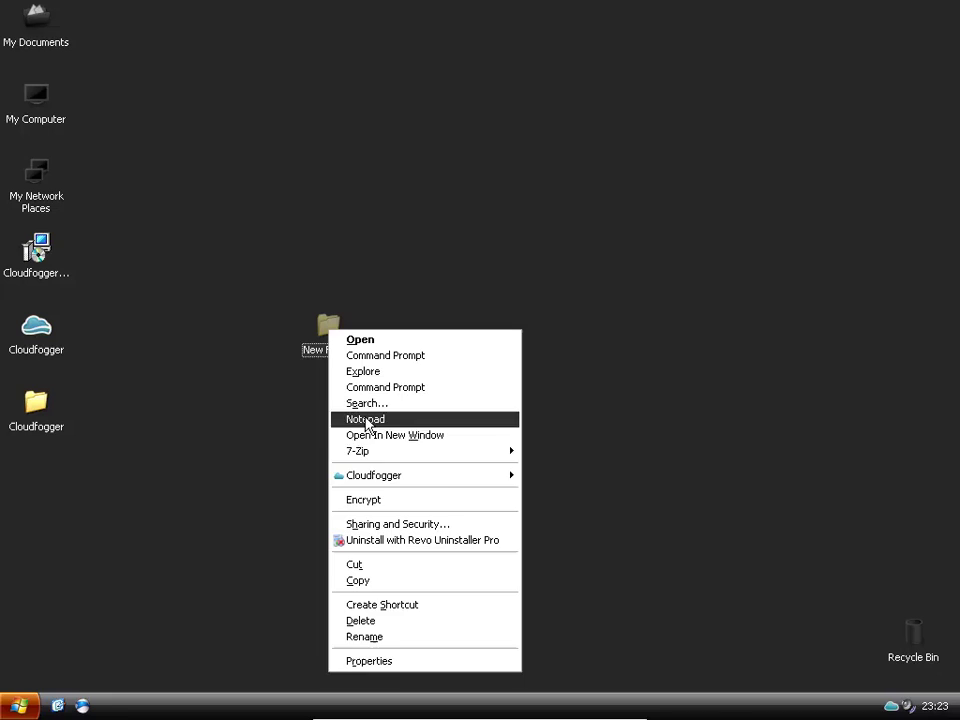
pyautogui.moveTo(372, 480)
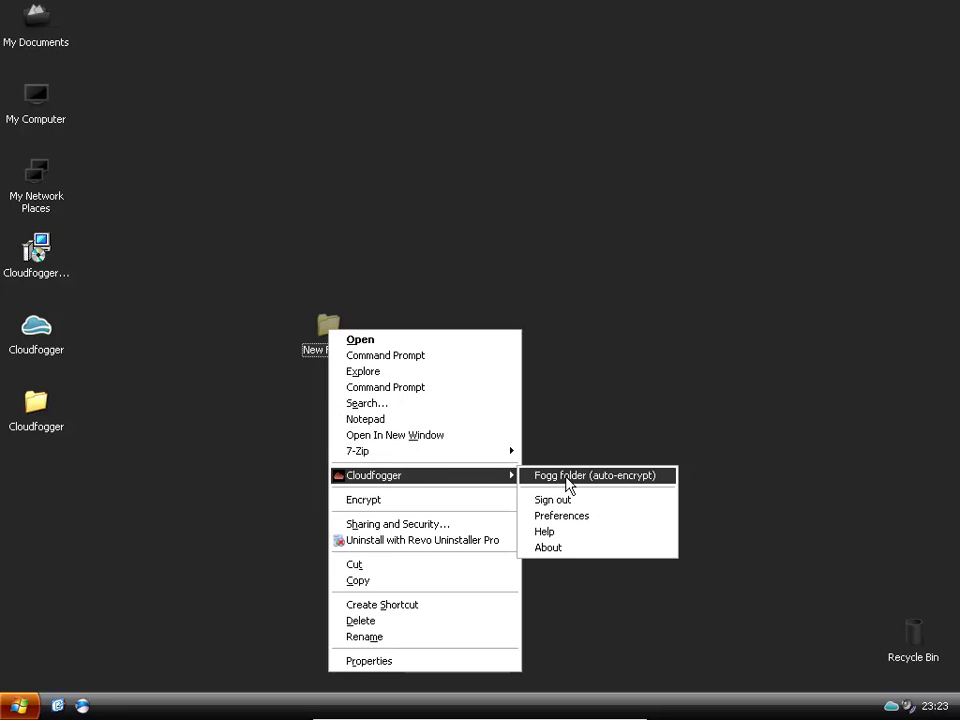
pyautogui.click(568, 476)
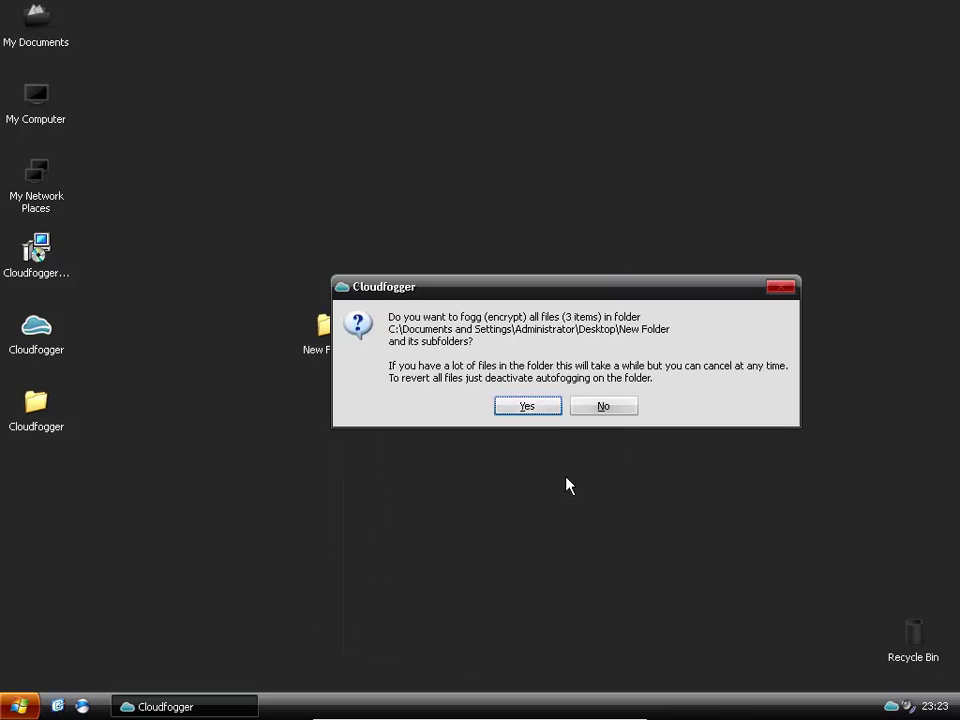
pyautogui.click(537, 416)
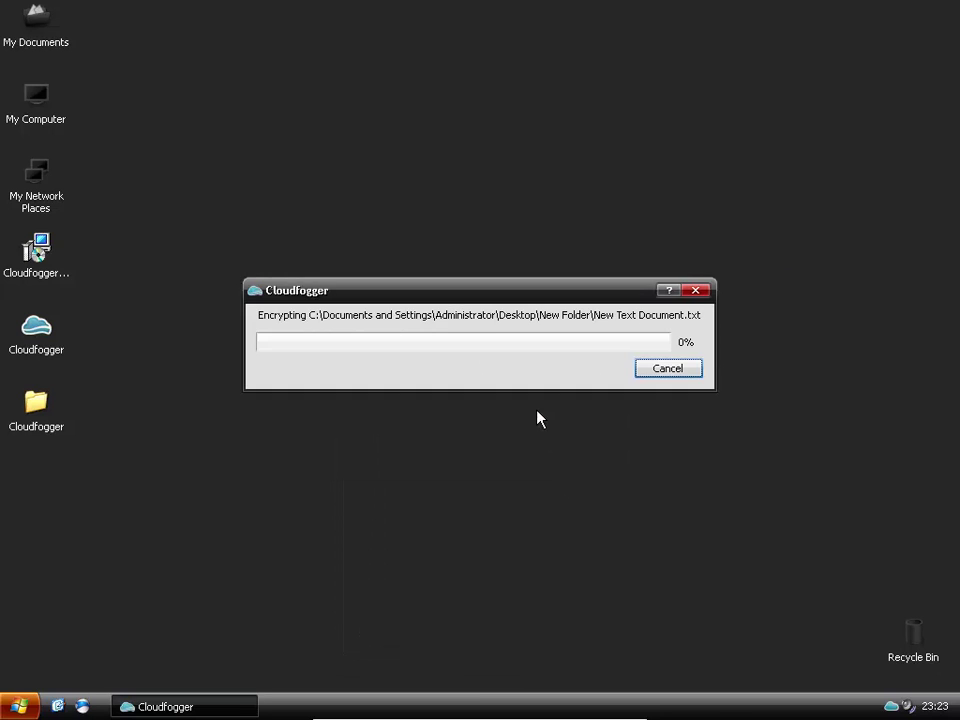
# Step: Open the encrypted New Folder and check that New Bitmap Image (2).bmp and New Text Document.txt can be opened
pyautogui.doubleClick(330, 330)
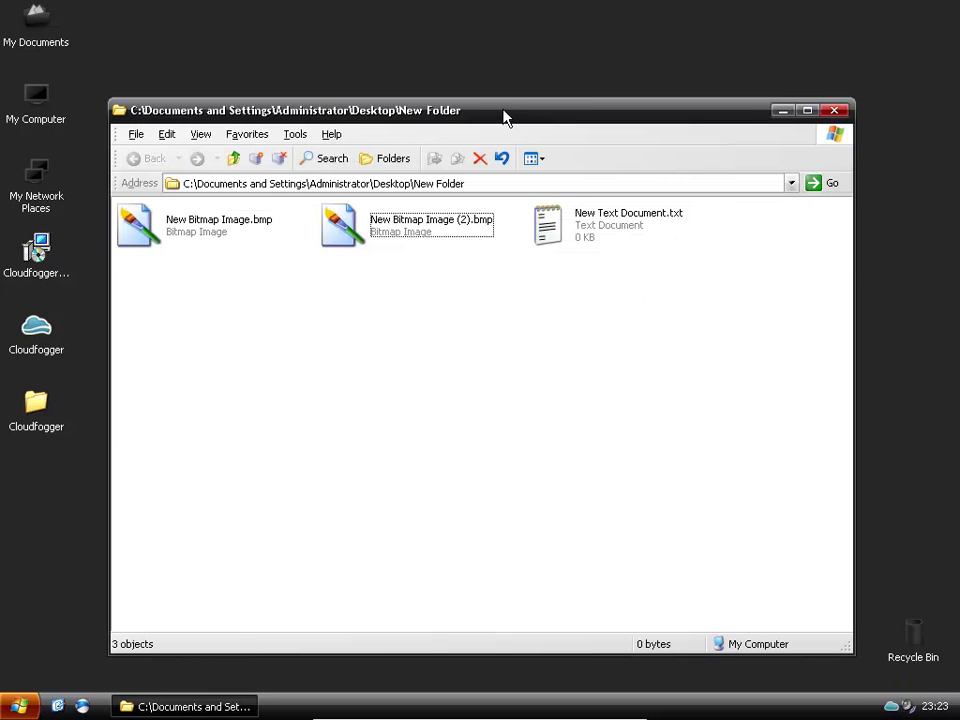
pyautogui.moveTo(504, 116); pyautogui.dragTo(546, 100)
pyautogui.doubleClick(426, 200)
pyautogui.click(779, 128)
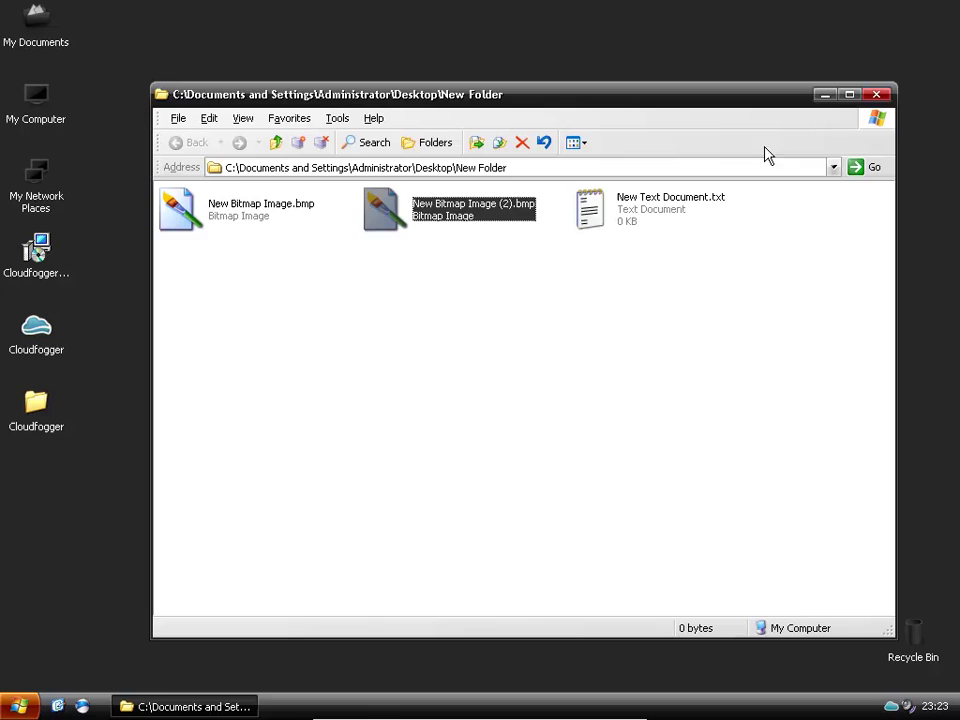
pyautogui.doubleClick(634, 214)
pyautogui.click(802, 274)
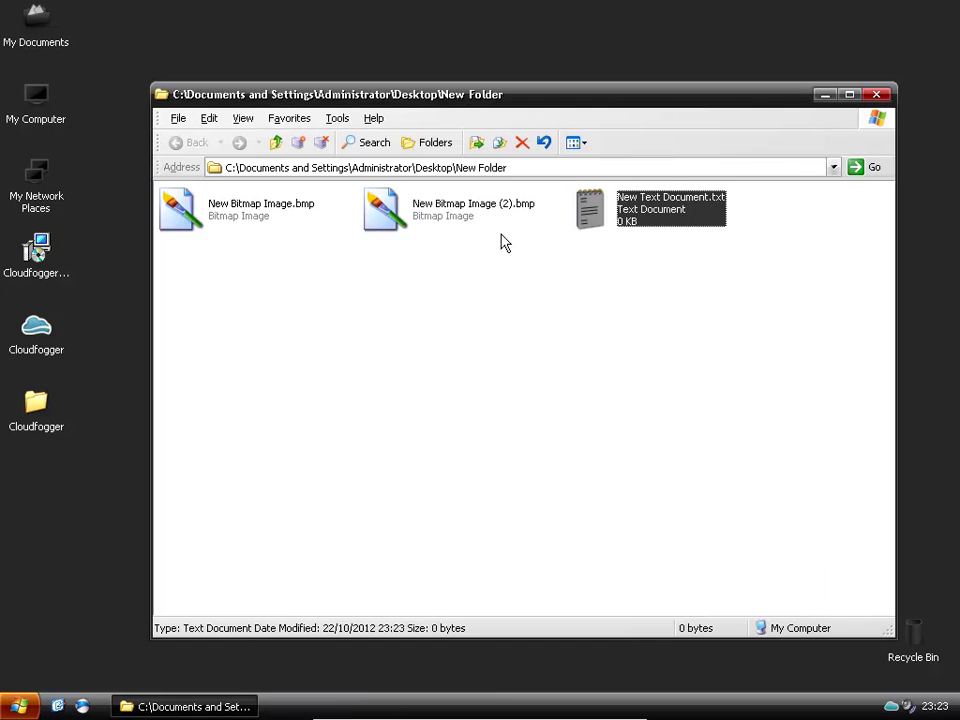
# Step: Check that New Bitmap Image.bmp in the encrypted folder can be opened, and close the folder's window
pyautogui.doubleClick(256, 224)
pyautogui.click(783, 130)
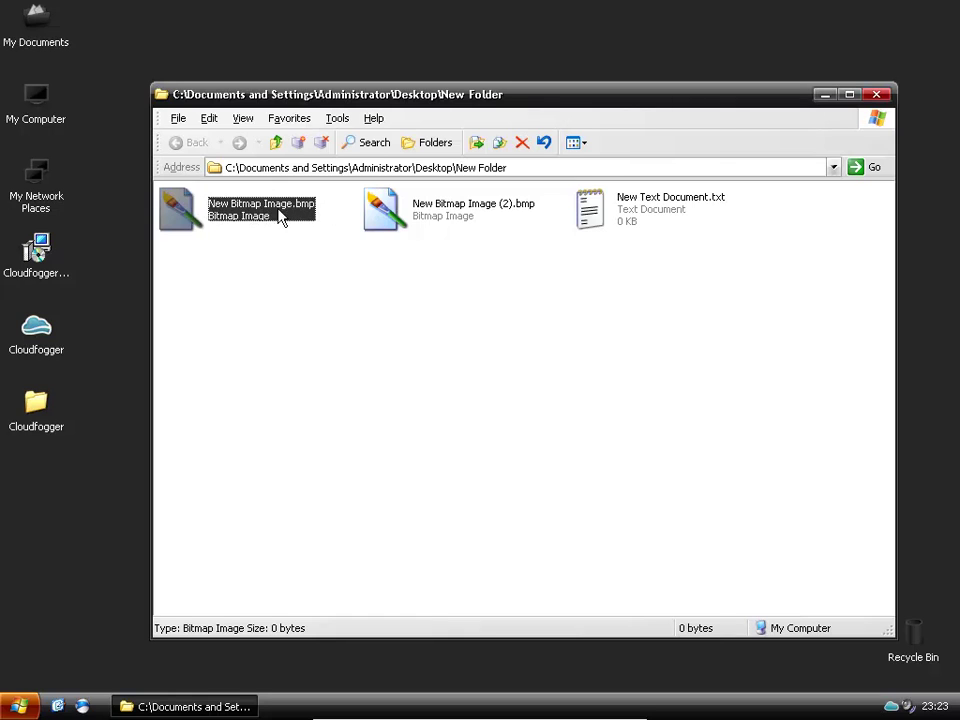
pyautogui.click(749, 430)
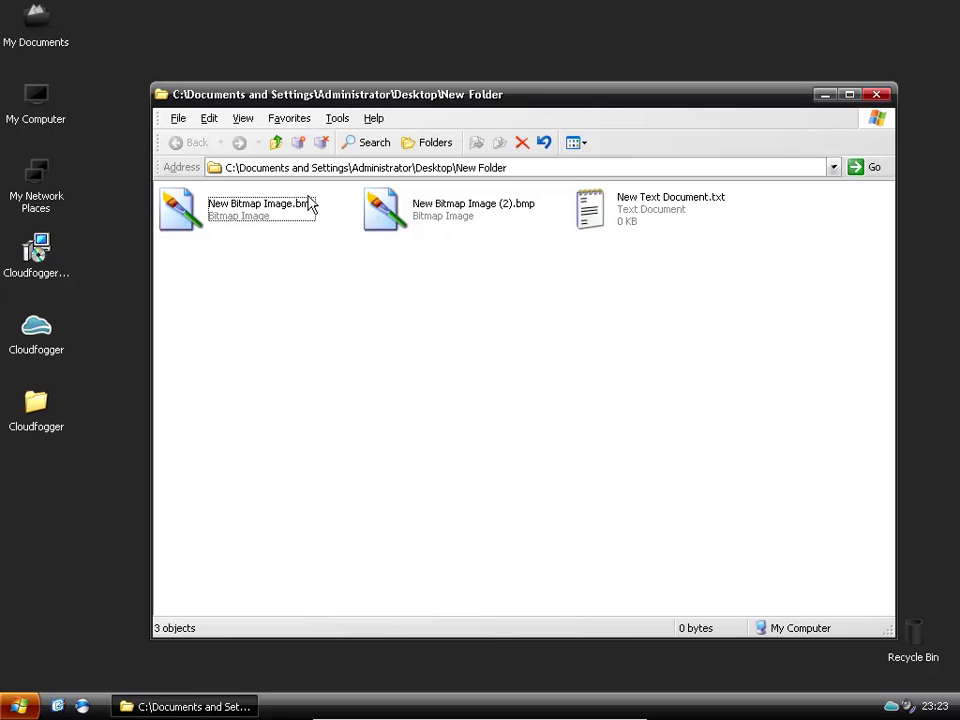
pyautogui.click(877, 97)
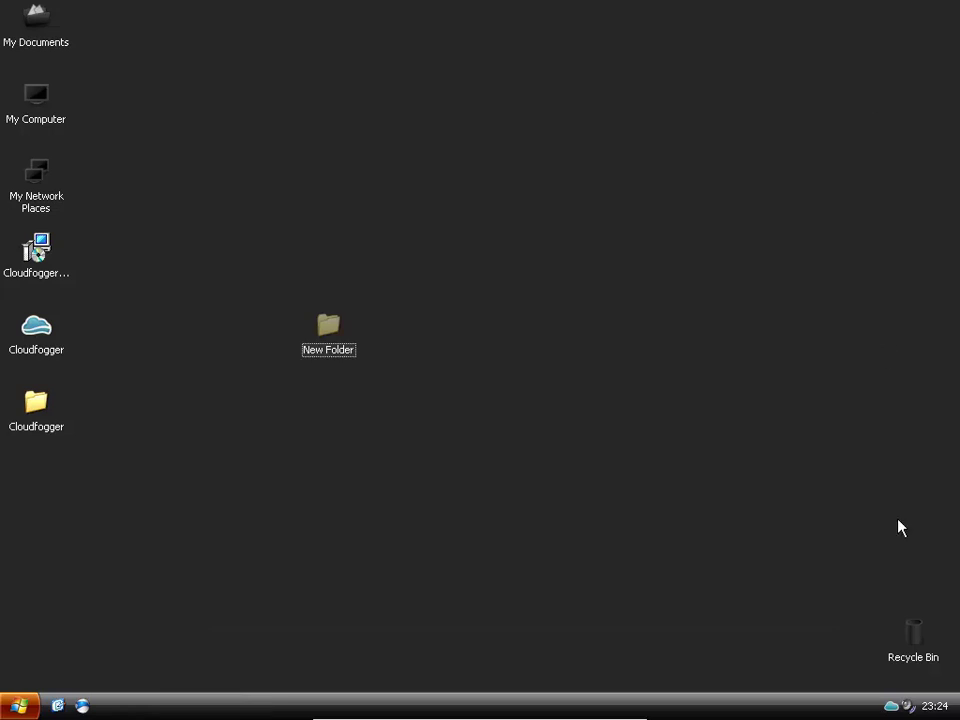
# Step: Sign out of Cloudfogger and reopen New Folder from the desktop
pyautogui.rightClick(892, 706)
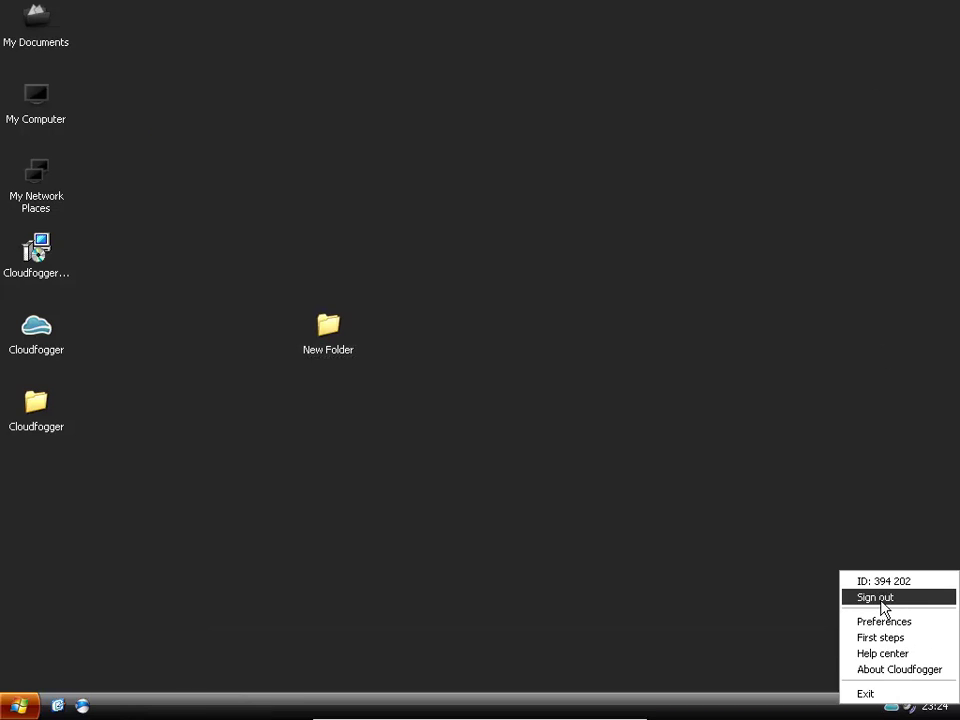
pyautogui.click(882, 600)
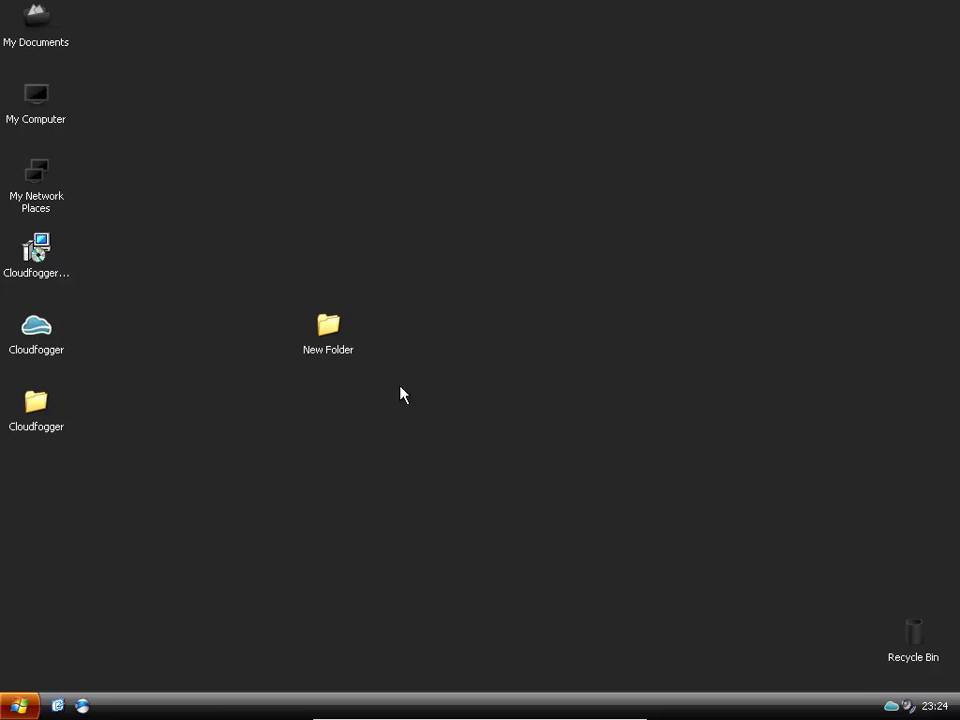
pyautogui.doubleClick(333, 340)
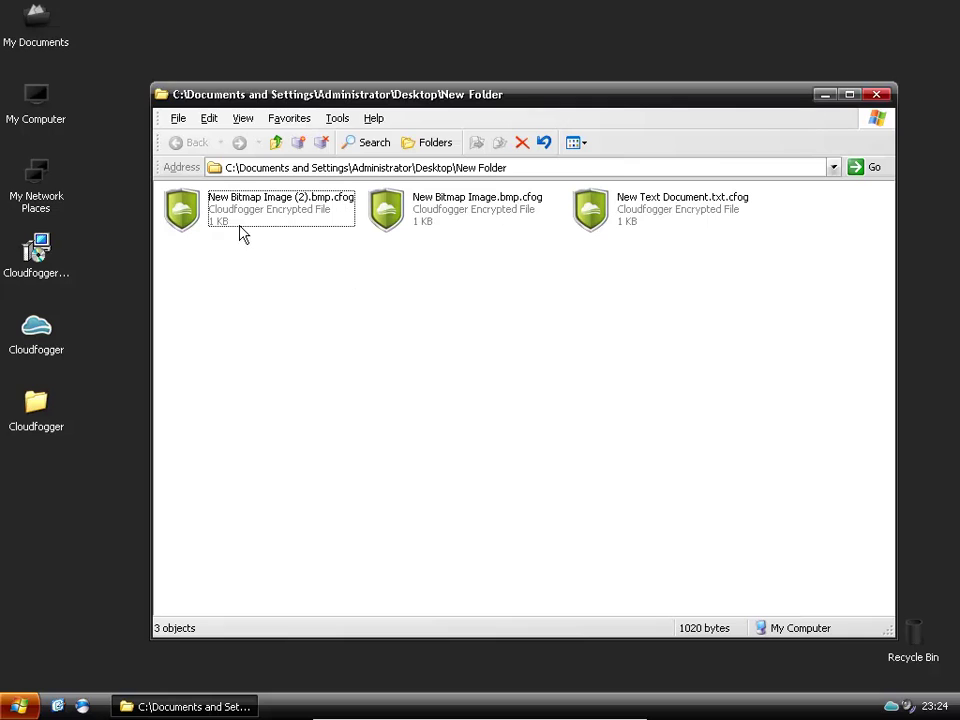
# Step: Open New Bitmap Image (2).bmp.cfog and authenticate to Cloudfogger with the account password, leaving Remember password off
pyautogui.doubleClick(216, 208)
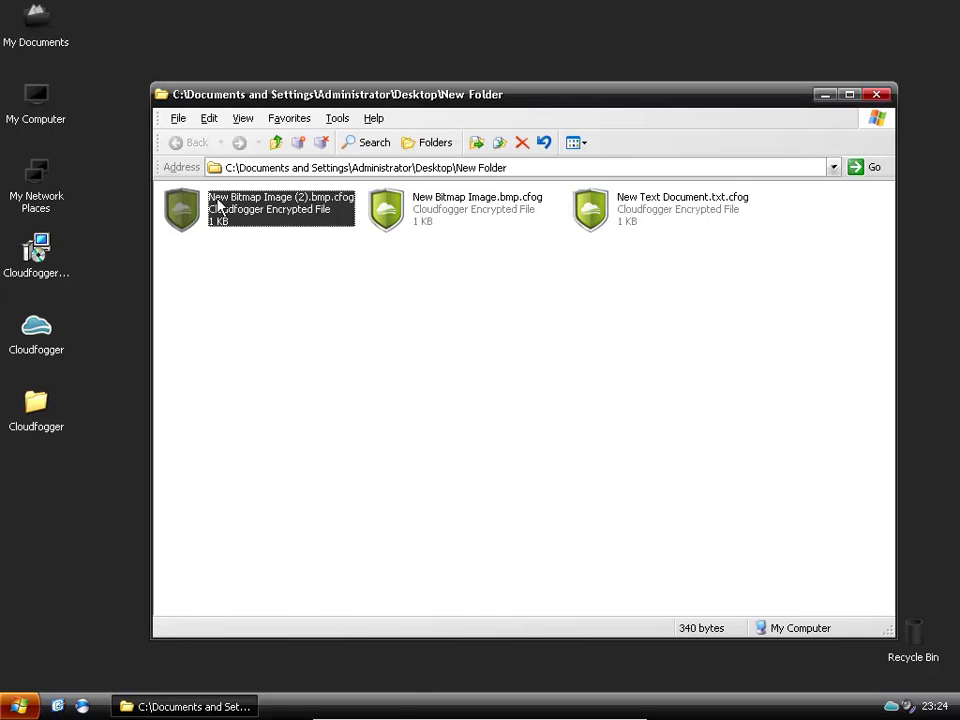
pyautogui.click(433, 360)
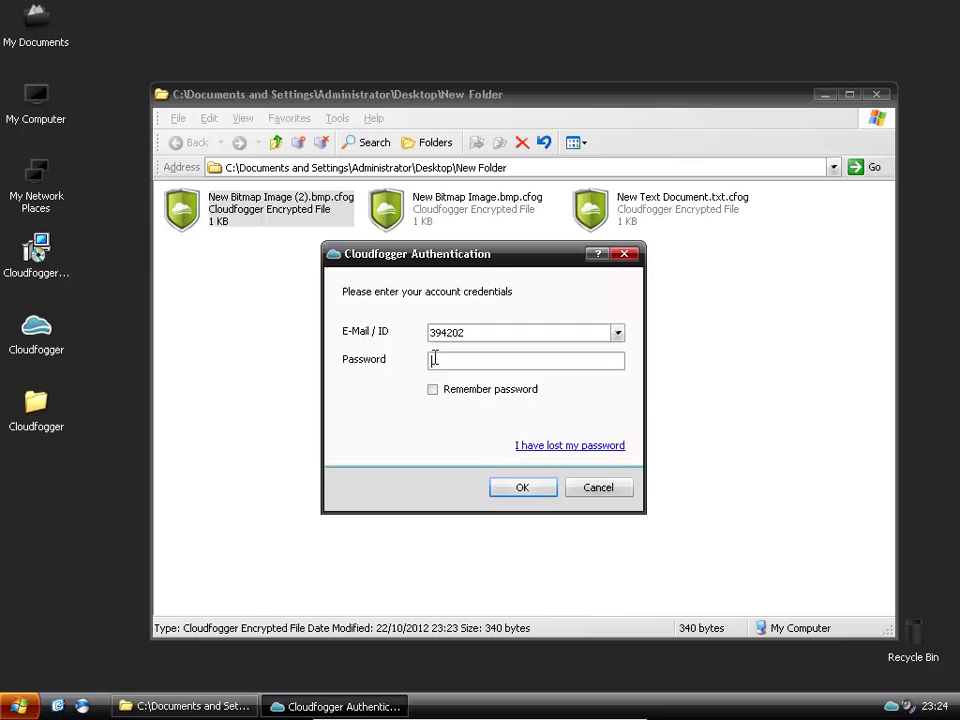
pyautogui.write('*******')
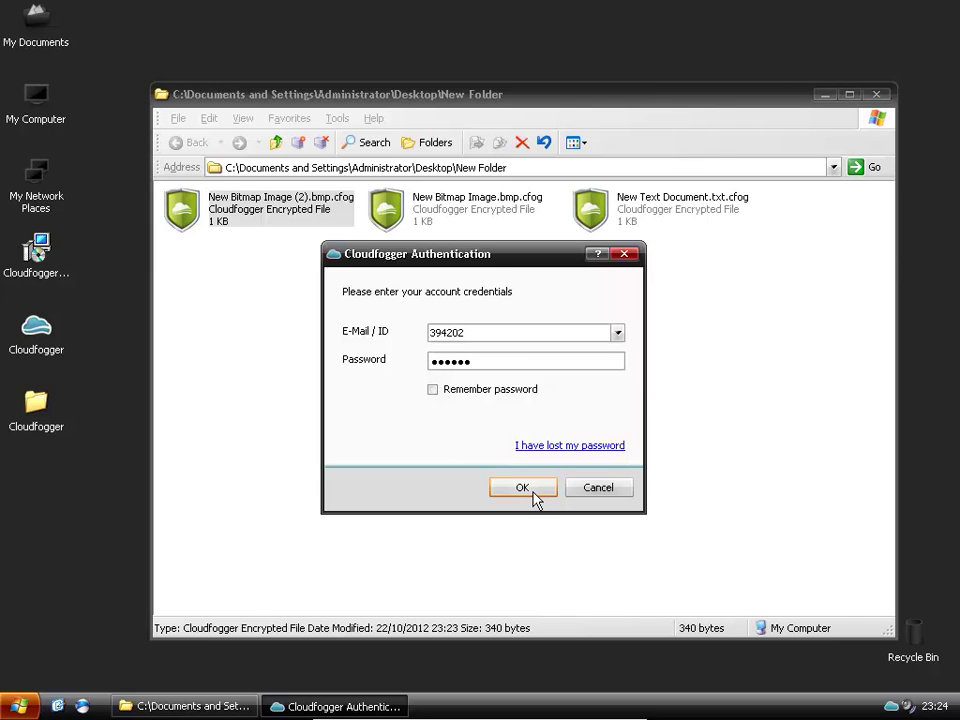
pyautogui.click(534, 495)
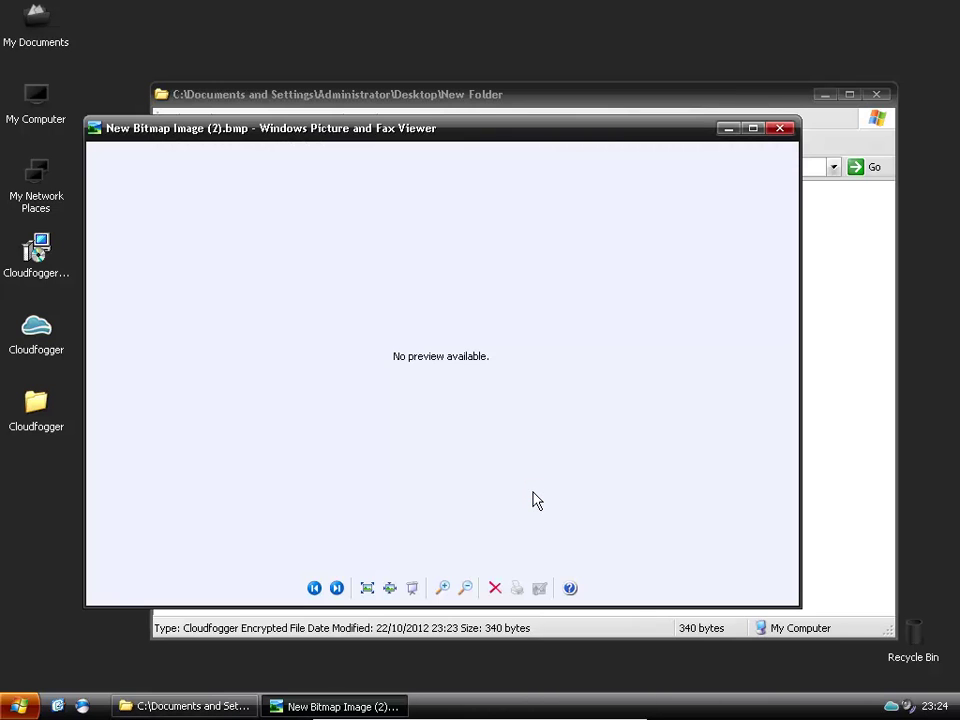
# Step: Close the image preview, check that New Bitmap Image.bmp can be opened while signed in, and close New Folder
pyautogui.click(779, 130)
pyautogui.doubleClick(384, 218)
pyautogui.click(779, 128)
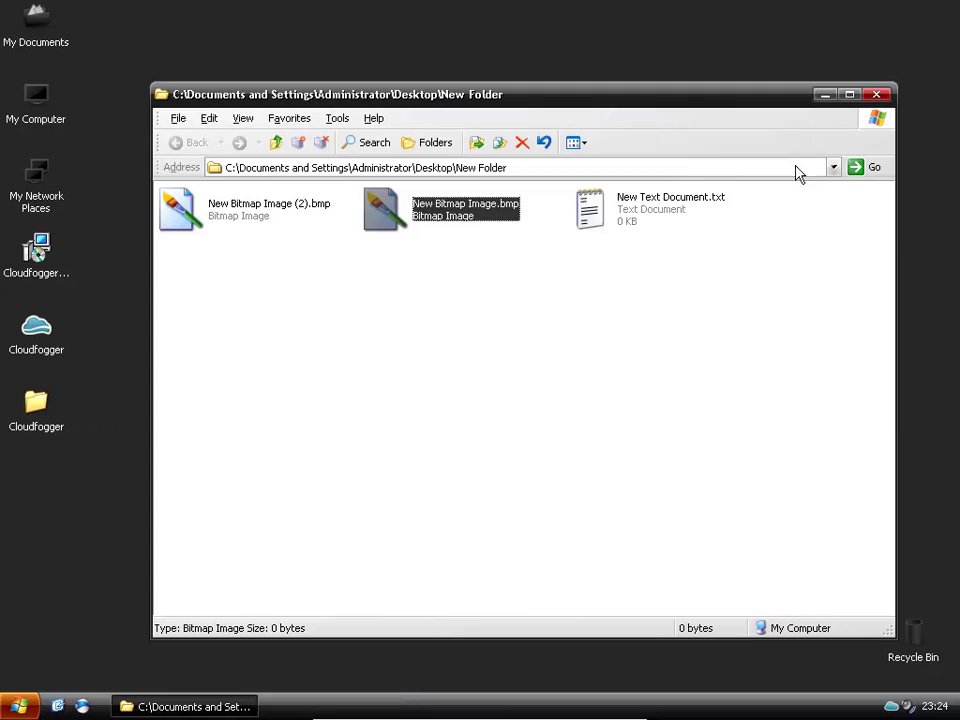
pyautogui.rightClick(905, 709)
pyautogui.click(834, 444)
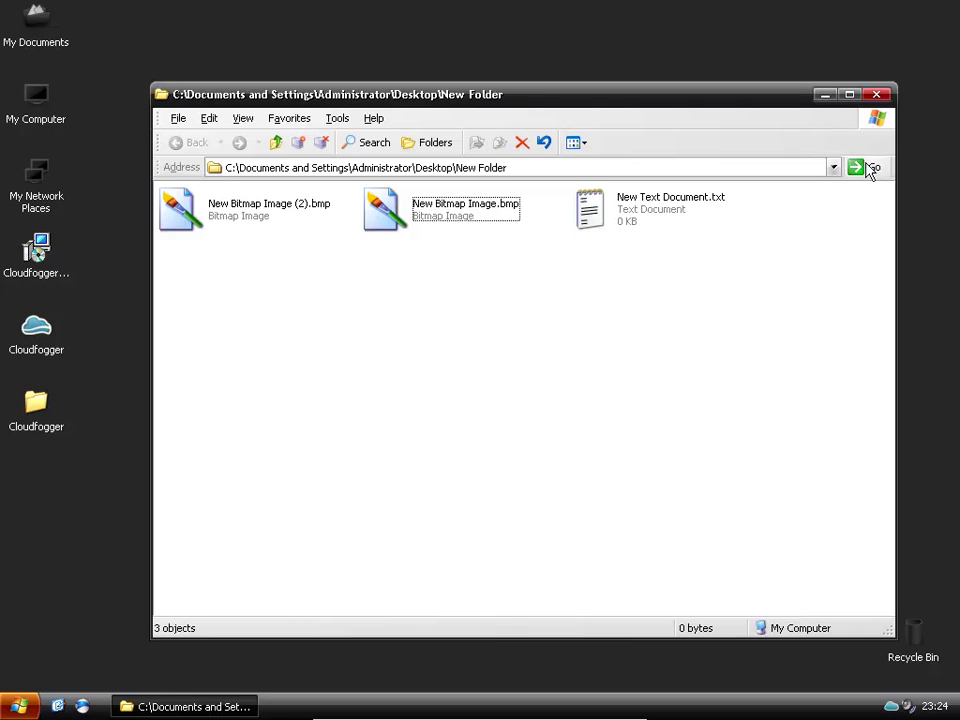
pyautogui.click(877, 94)
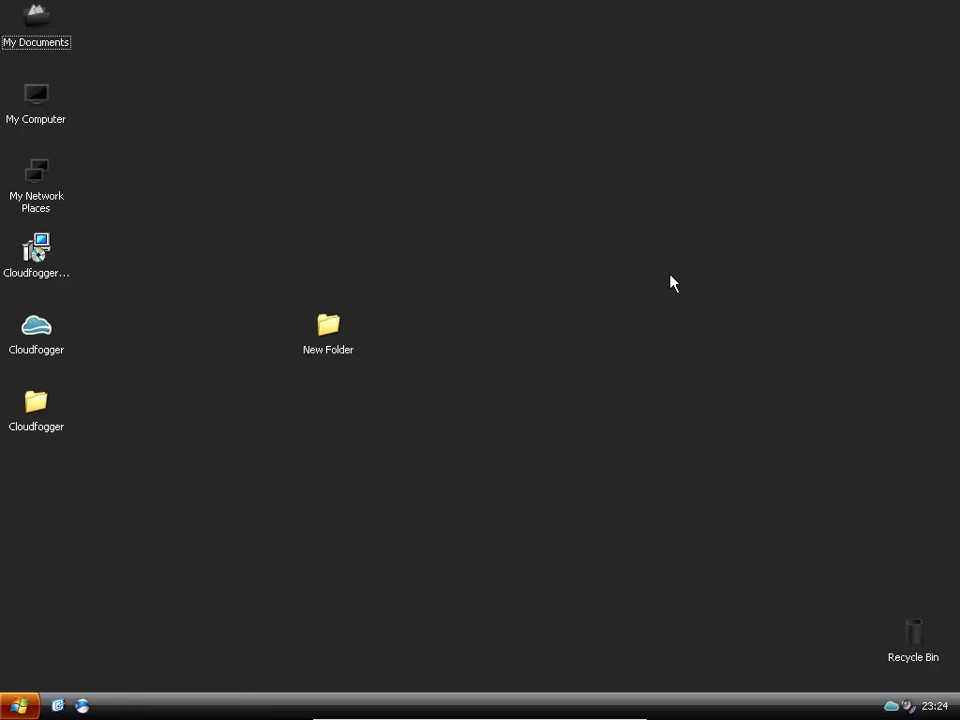
# Step: Exit Cloudfogger and move New Folder directly below the Cloudfogger folder on the desktop
pyautogui.rightClick(891, 706)
pyautogui.click(891, 706)
pyautogui.moveTo(336, 362); pyautogui.dragTo(50, 470)
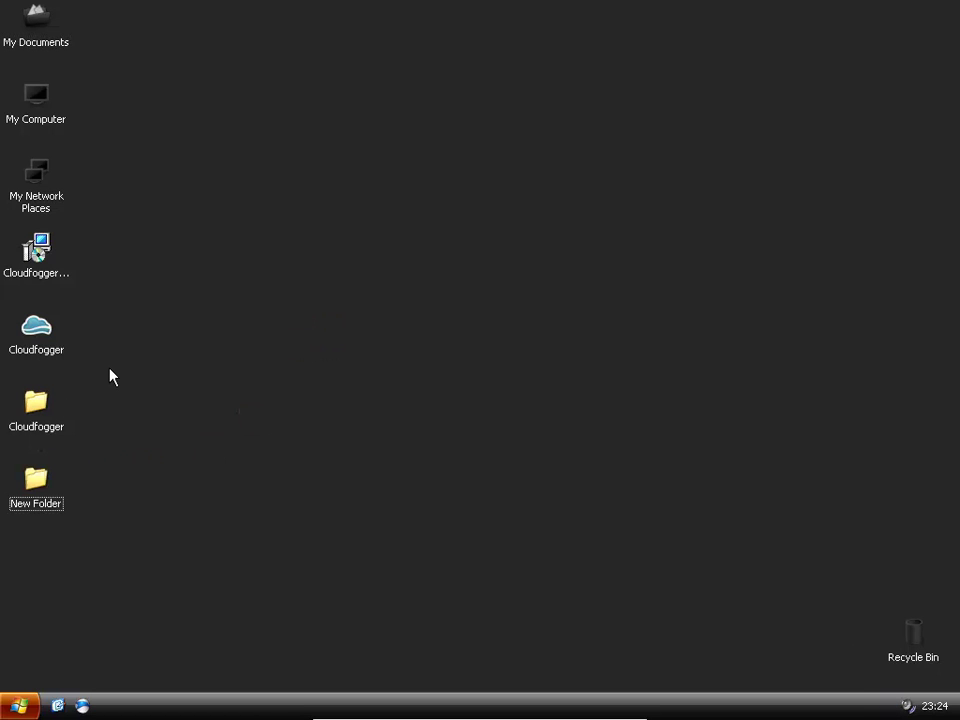